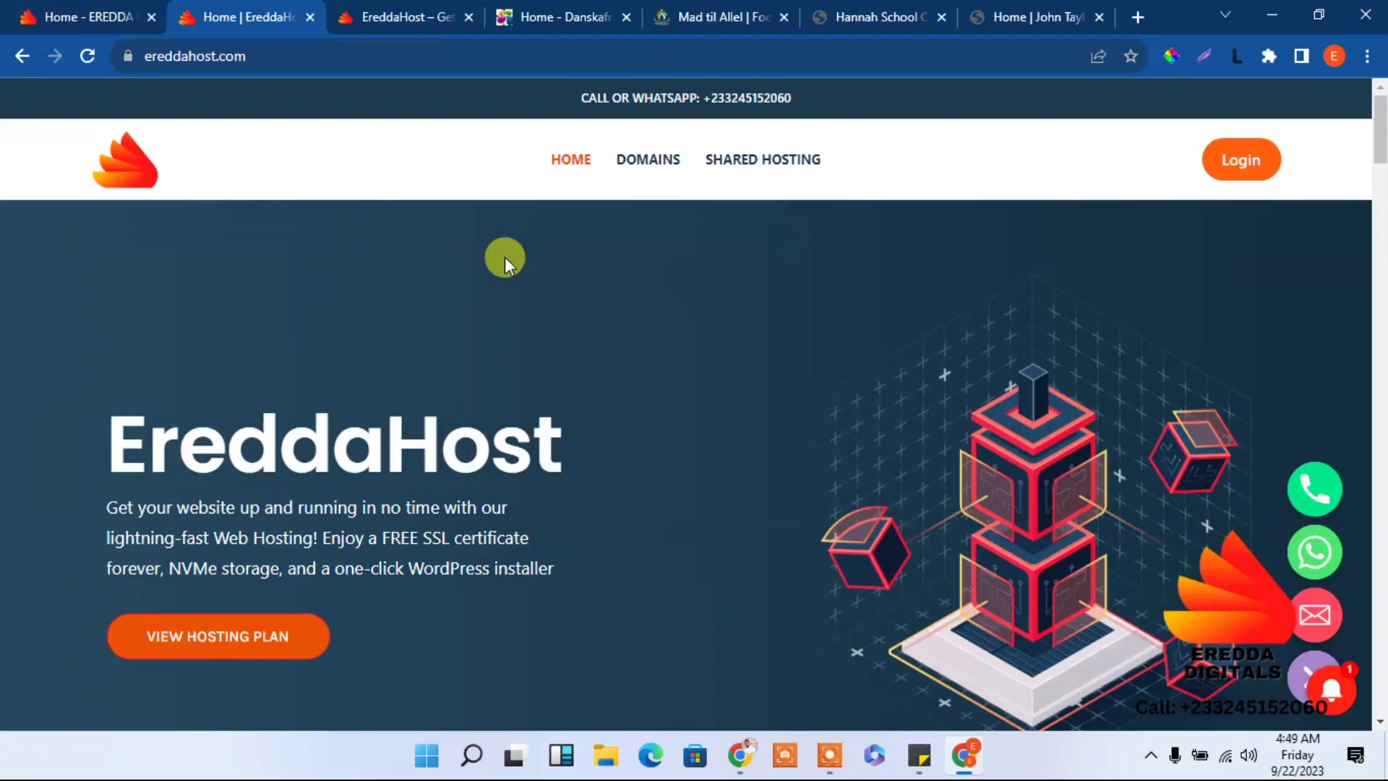
- Visit the host.eredda.com site, then return to the ereddahost.com homepage
{"action": "left_click", "coordinate": [372, 11]}
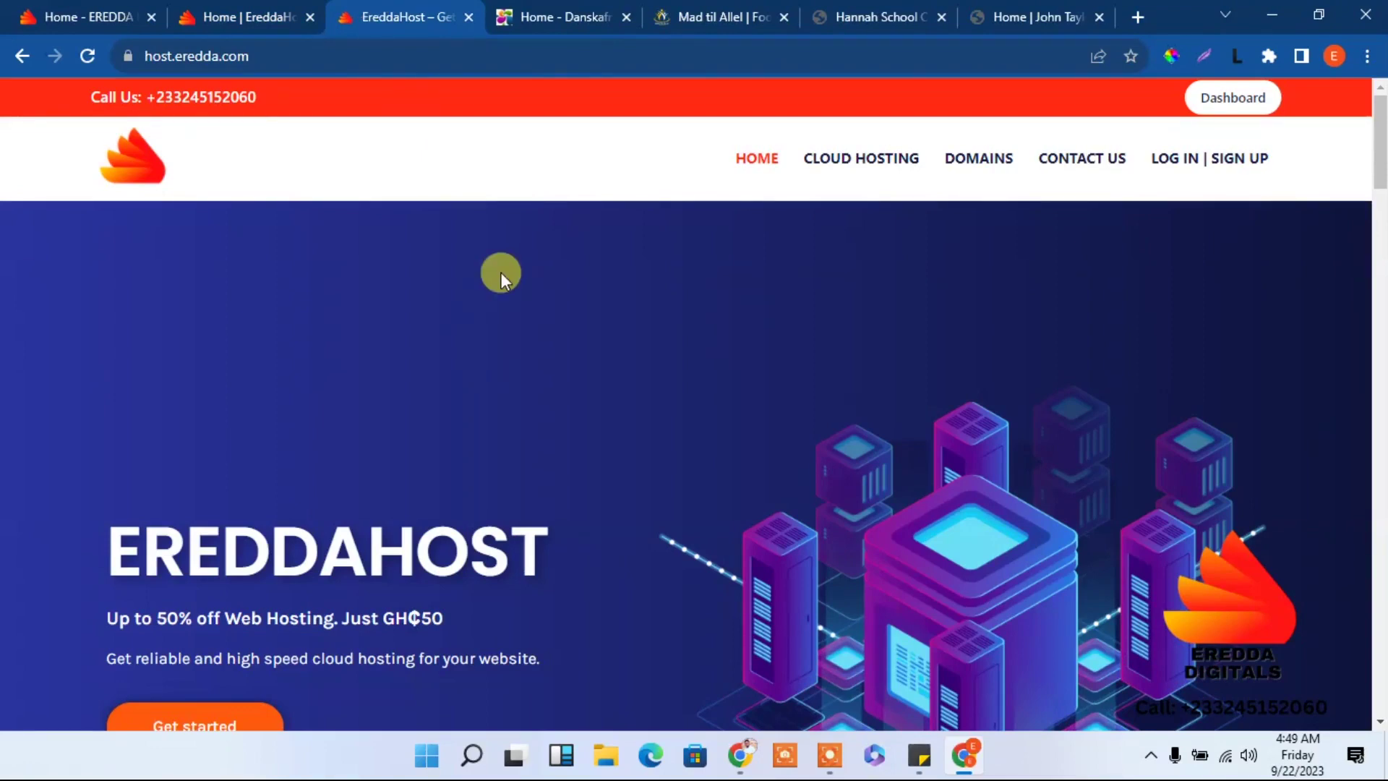
{"action": "left_click", "coordinate": [276, 11]}
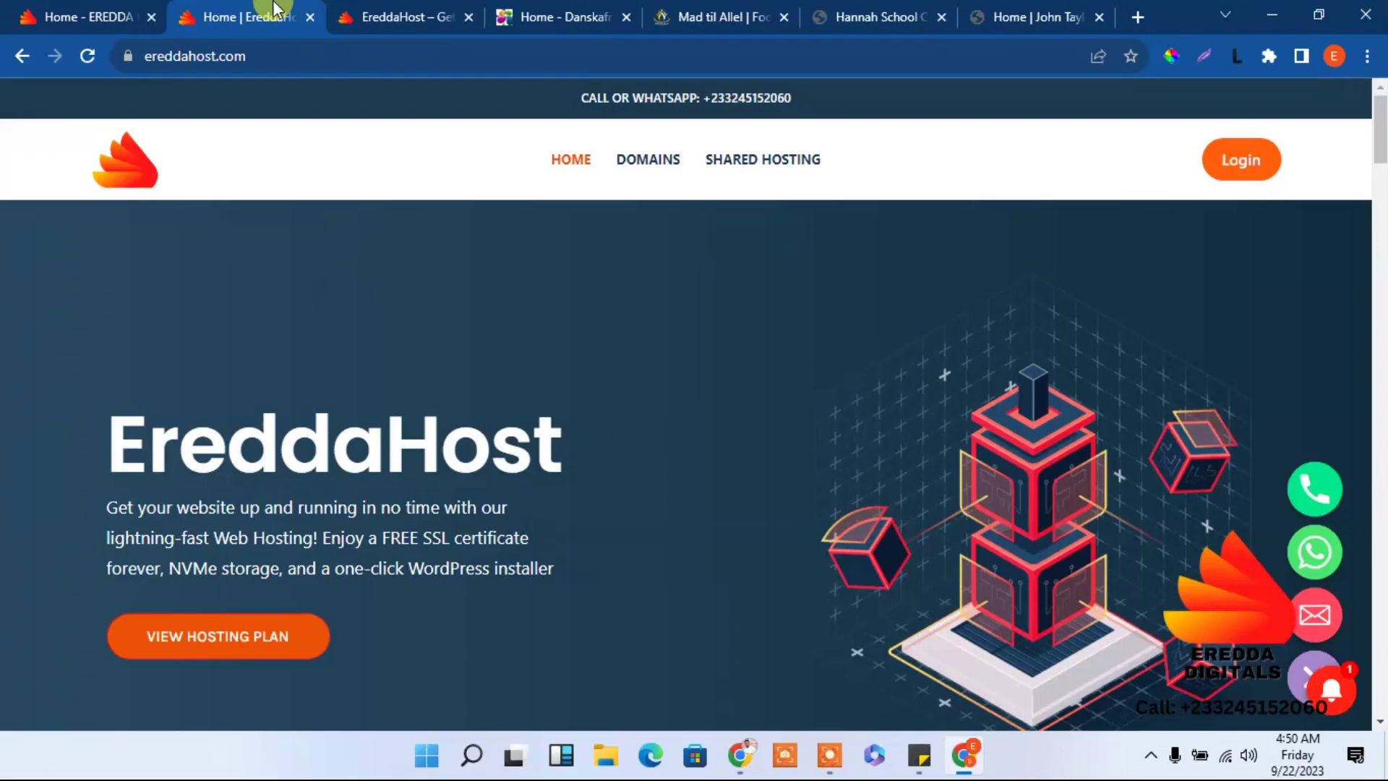
- Browse Danskafrik's ART section and product grid, then switch to the Mad til Alle site
{"action": "left_click", "coordinate": [563, 9]}
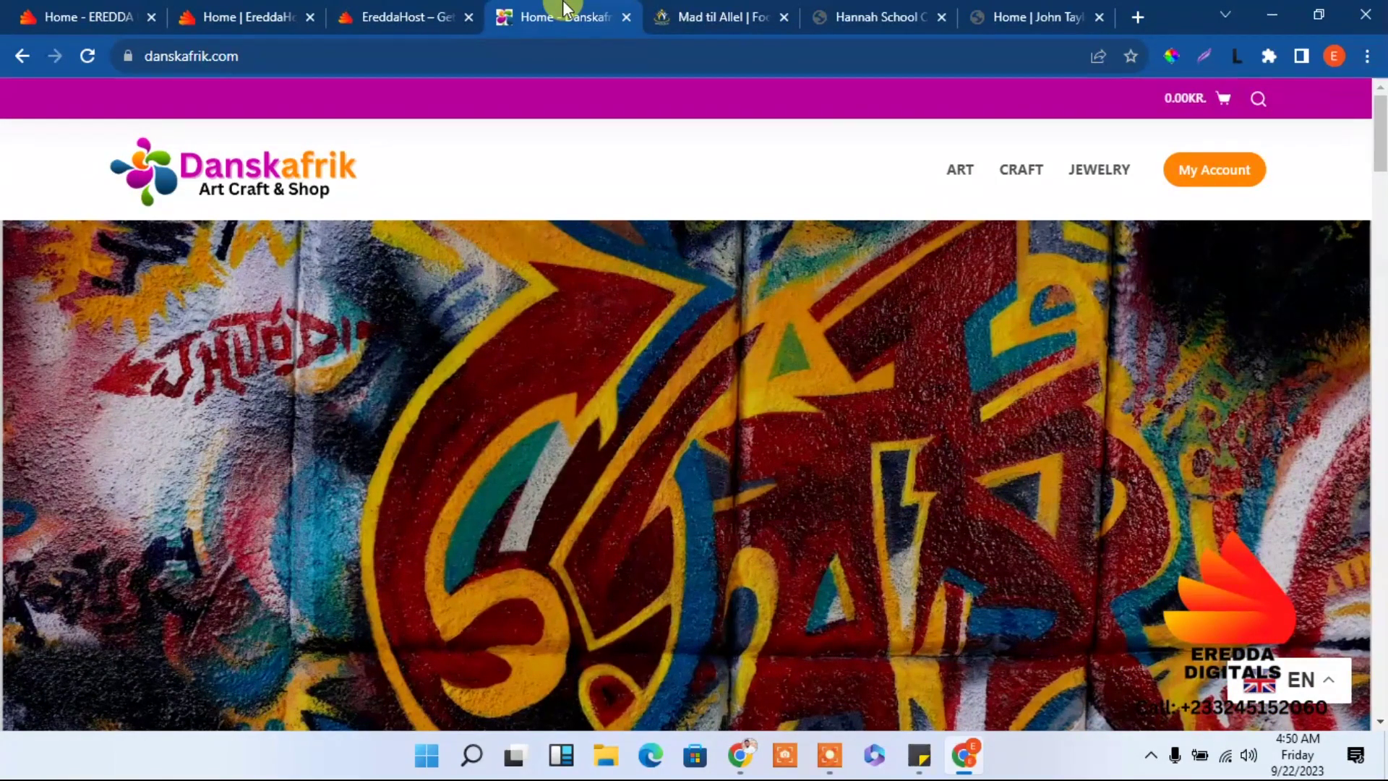
{"action": "key", "text": "Down"}
{"action": "key", "text": "Down"}
{"action": "key", "text": "Down"}
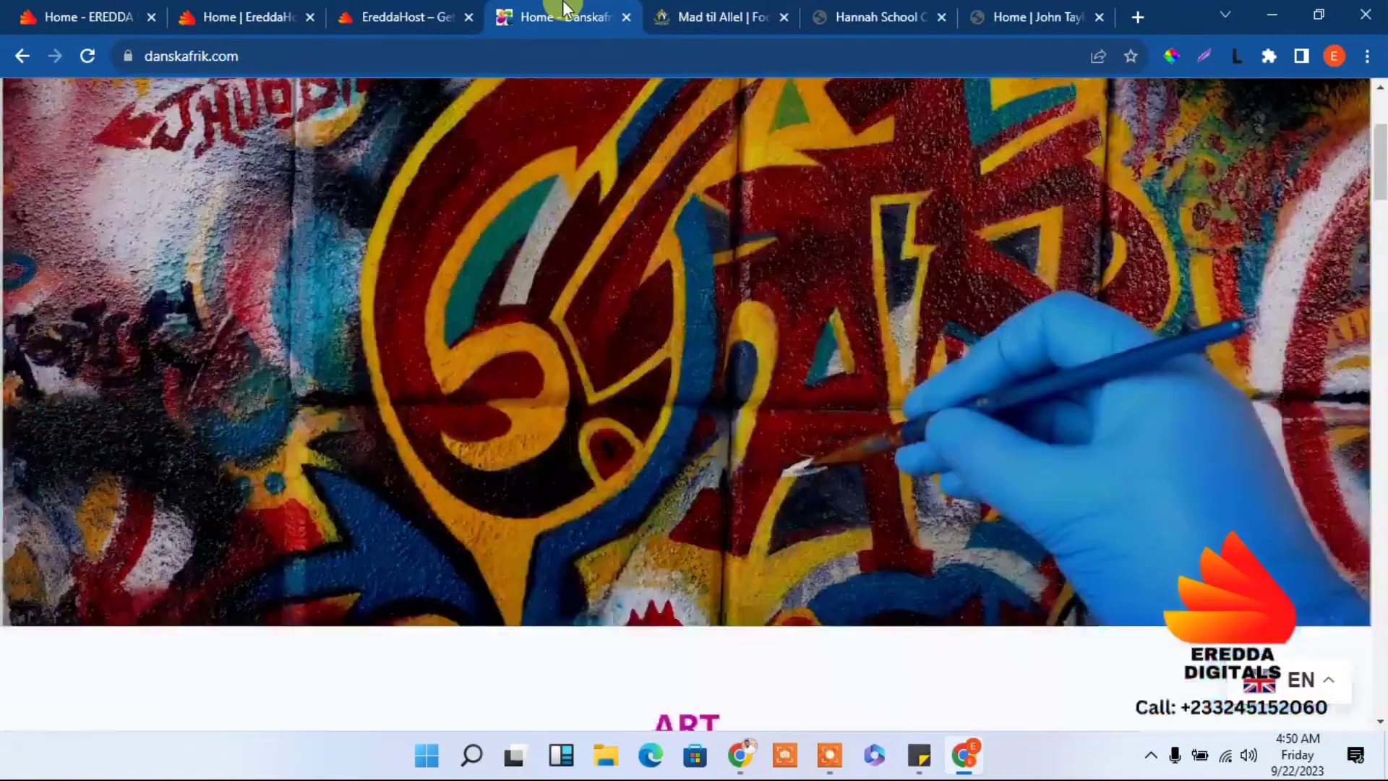
{"action": "key", "text": "Down"}
{"action": "key", "text": "Down"}
{"action": "key", "text": "Down"}
{"action": "key", "text": "Down"}
{"action": "key", "text": "Down"}
{"action": "key", "text": "Down"}
{"action": "key", "text": "Down"}
{"action": "key", "text": "Down"}
{"action": "key", "text": "Down"}
{"action": "key", "text": "Down"}
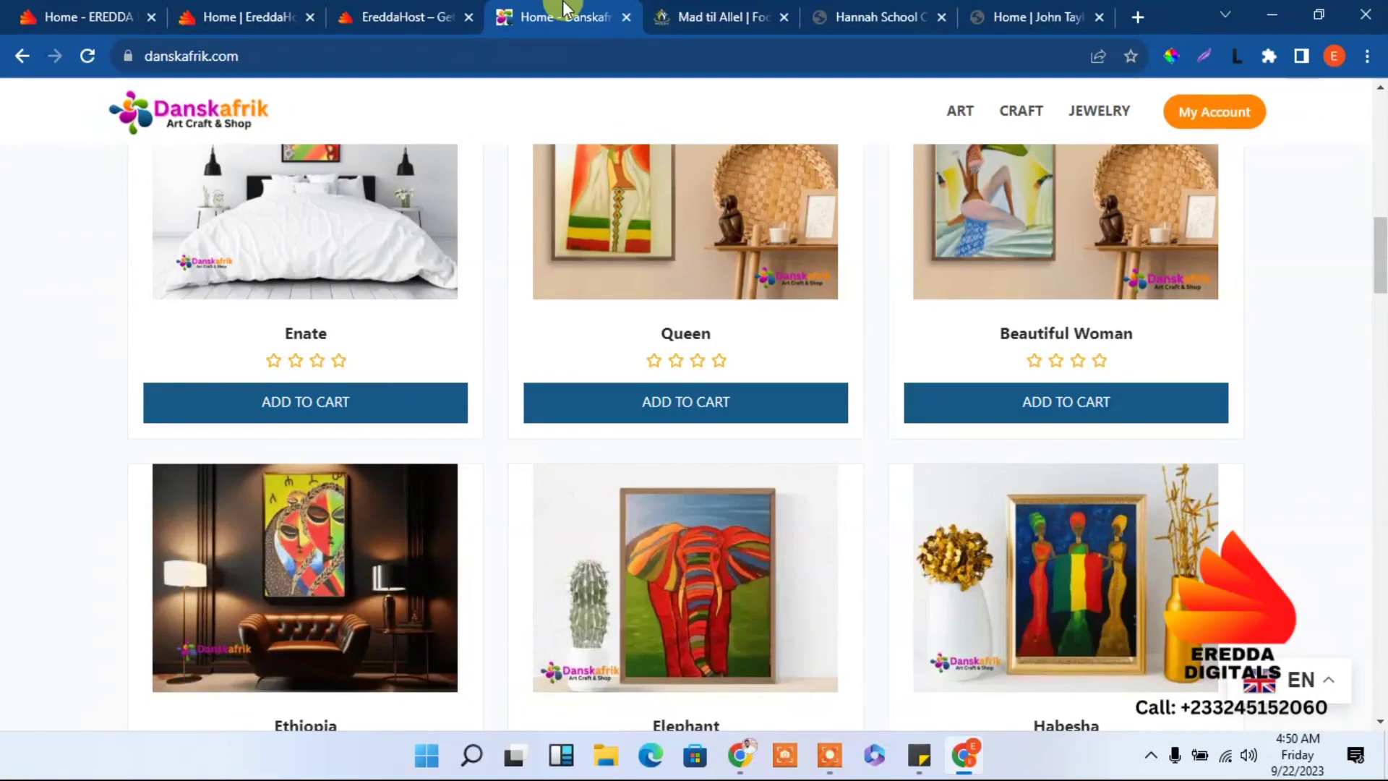
{"action": "left_click", "coordinate": [688, 13]}
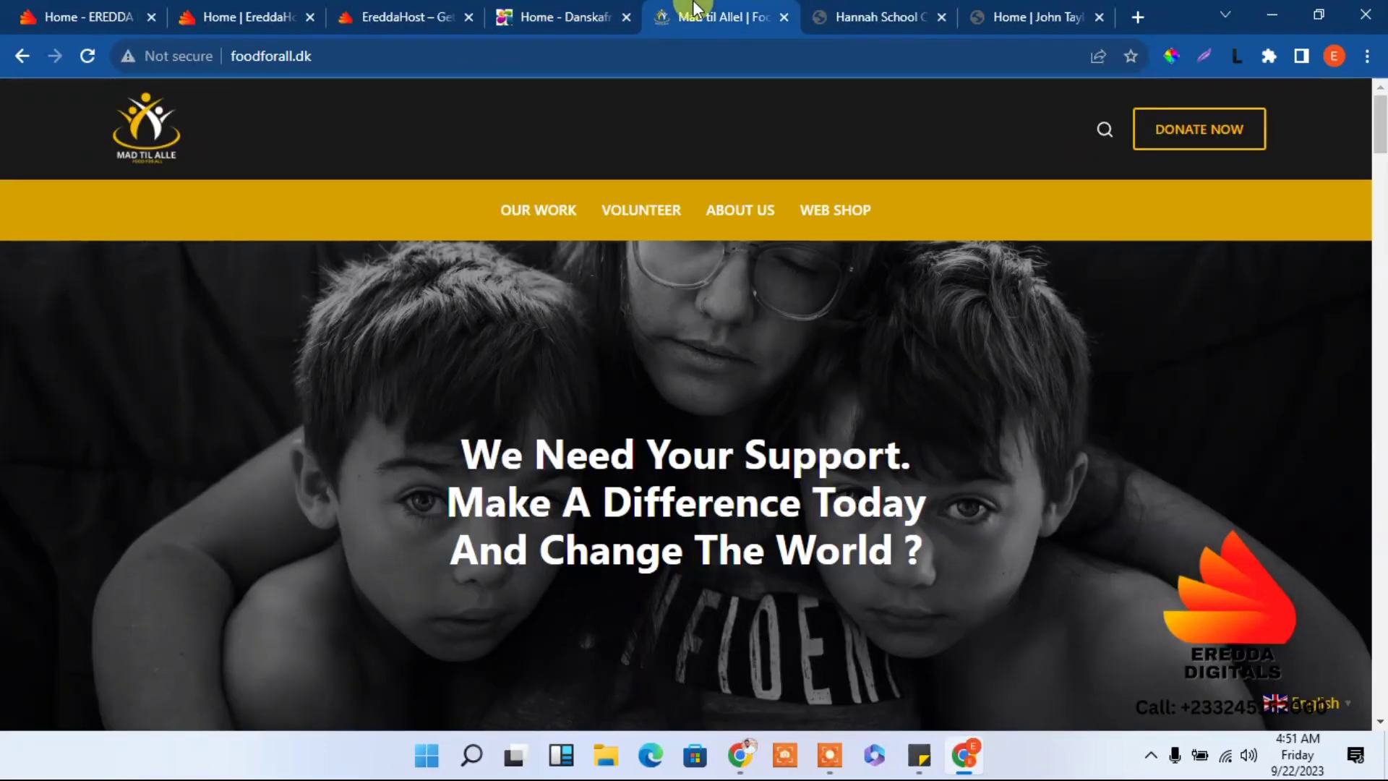
- Scroll foodforall.dk through the feature cards and About Us, then back to the cards
{"action": "key", "text": "Down"}
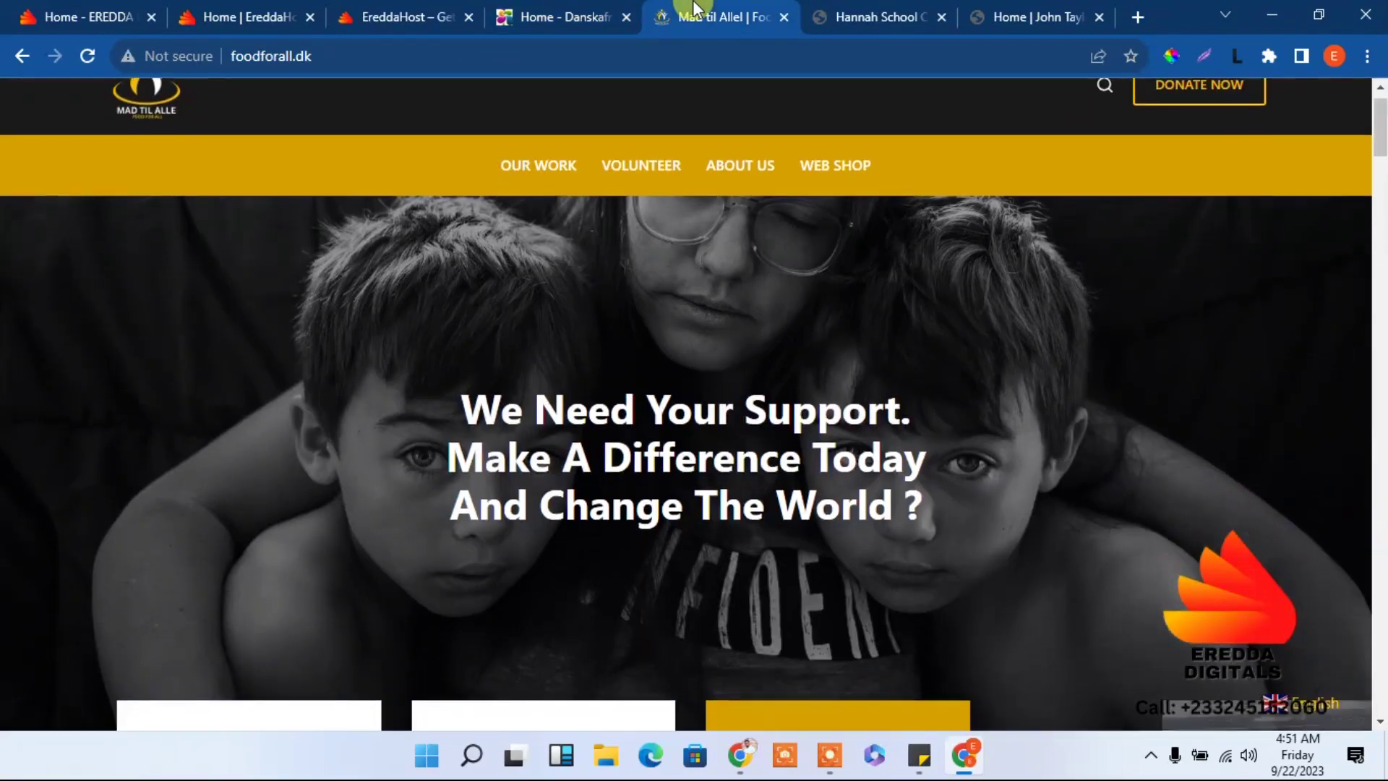
{"action": "key", "text": "Page_Down"}
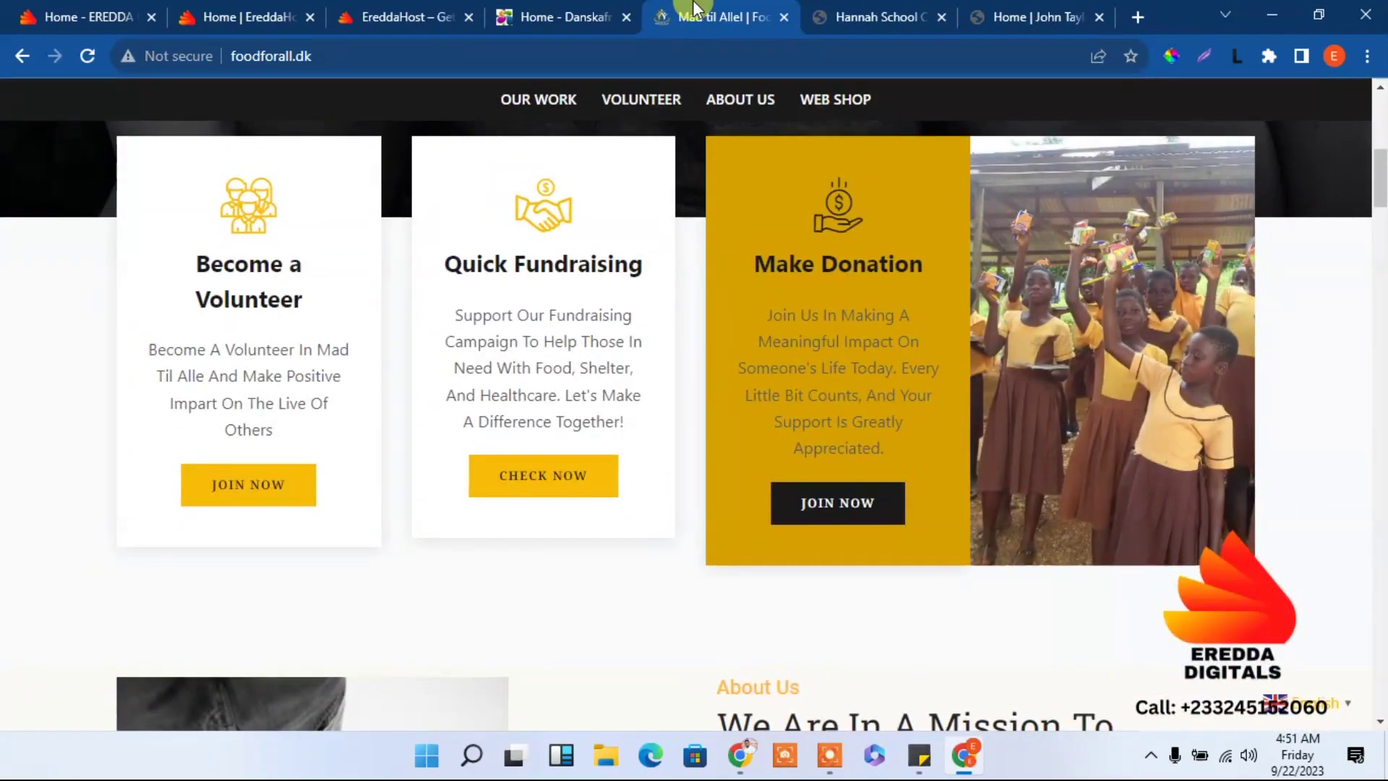
{"action": "key", "text": "Down"}
{"action": "key", "text": "Down"}
{"action": "key", "text": "Down"}
{"action": "key", "text": "Down"}
{"action": "key", "text": "Down"}
{"action": "key", "text": "Down"}
{"action": "key", "text": "Down"}
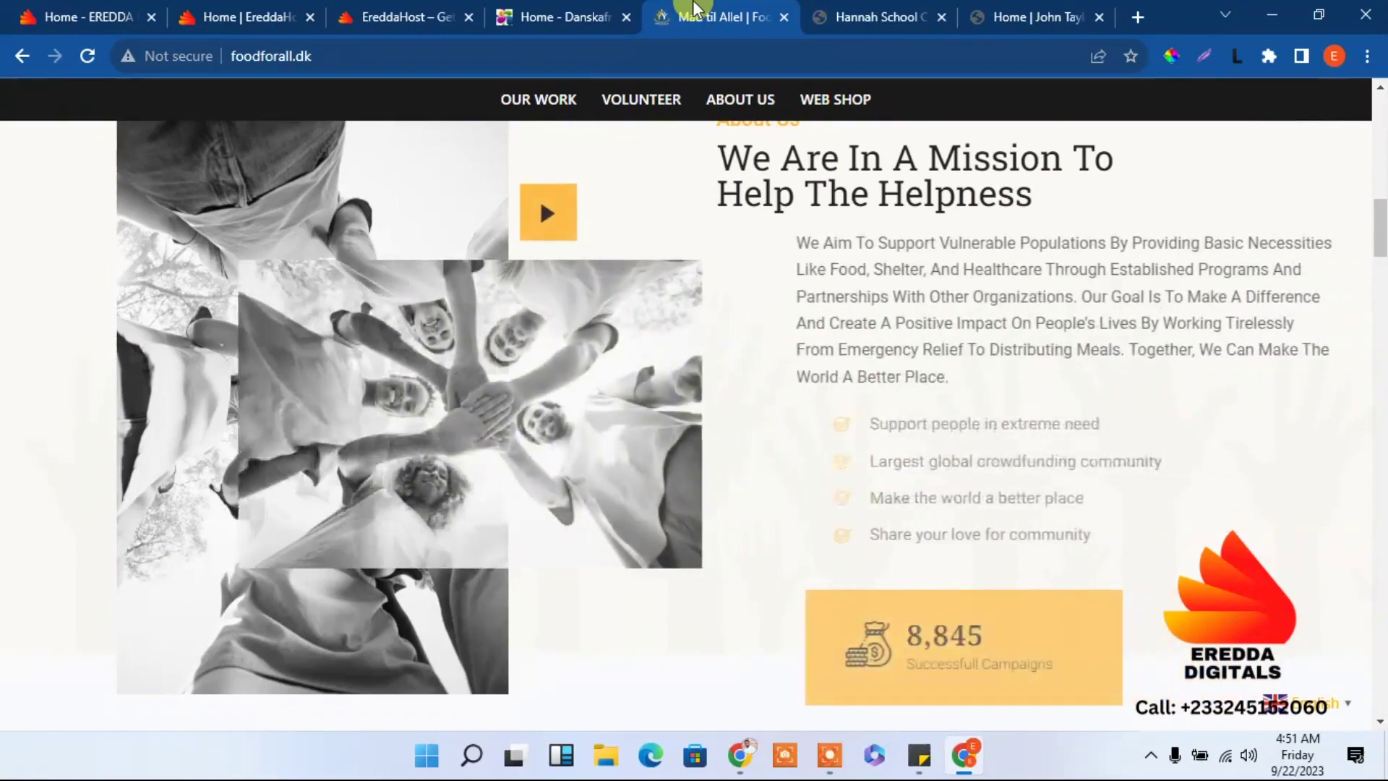
{"action": "key", "text": "Page_Up"}
{"action": "key", "text": "Down"}
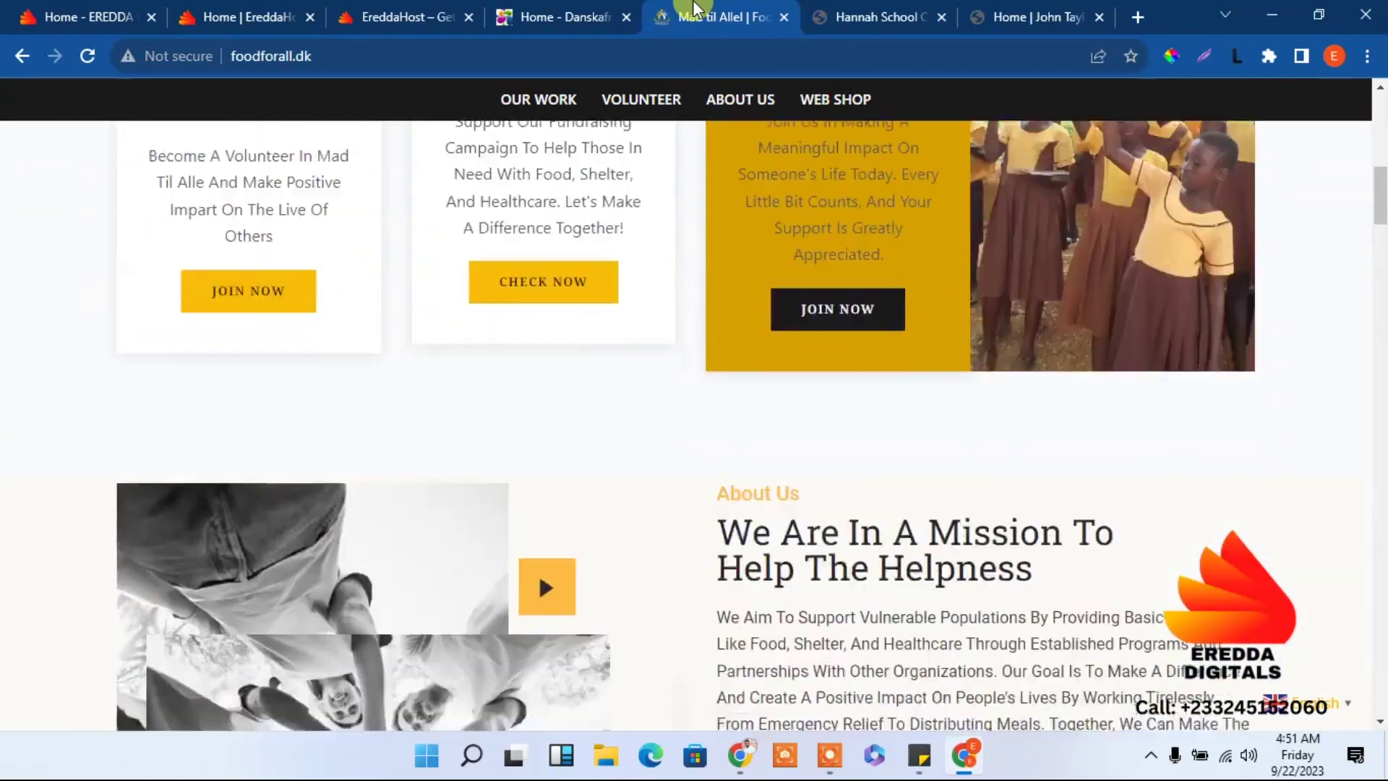
{"action": "scroll", "coordinate": [695, 9], "scroll_direction": "down", "scroll_amount": 3}
{"action": "scroll", "coordinate": [694, 9], "scroll_direction": "down", "scroll_amount": 2}
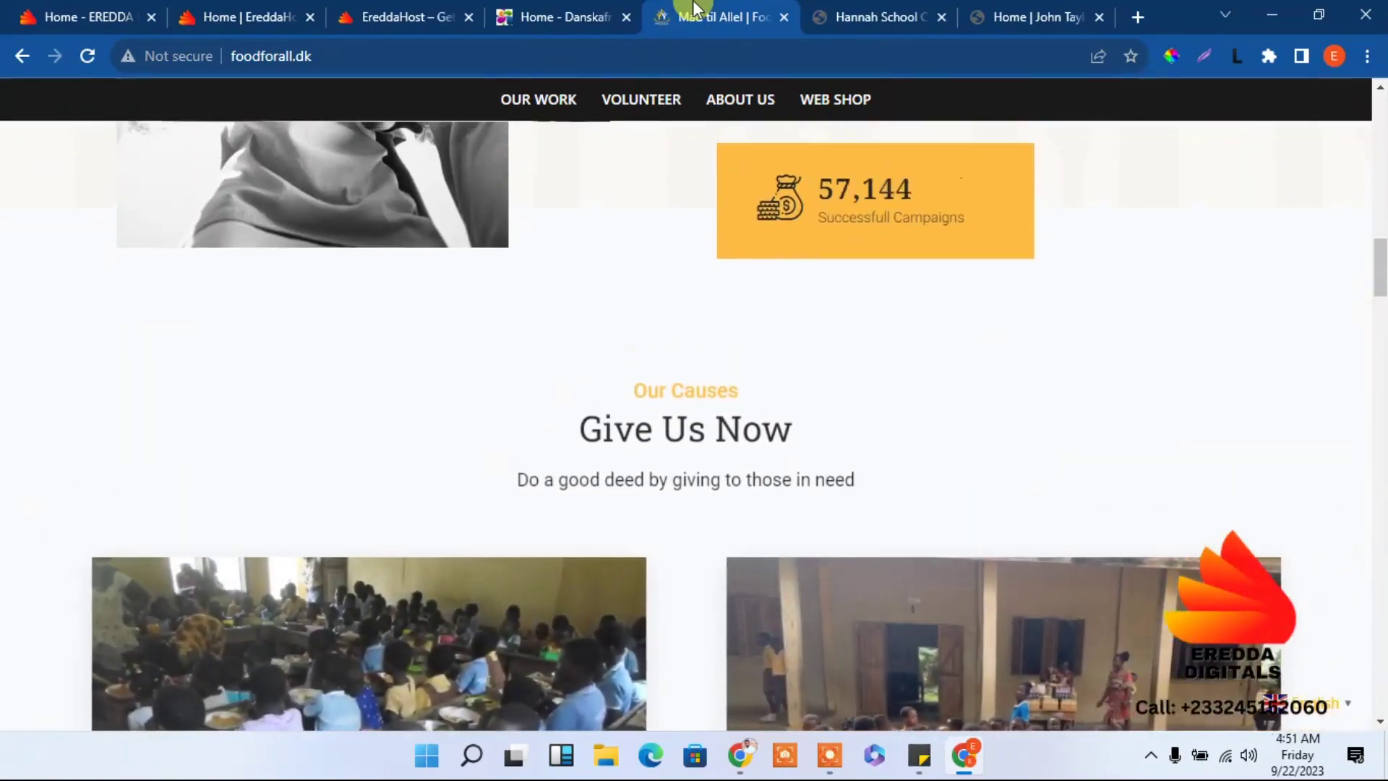
{"action": "scroll", "coordinate": [695, 8], "scroll_direction": "up", "scroll_amount": 2}
{"action": "scroll", "coordinate": [694, 9], "scroll_direction": "up", "scroll_amount": 3}
{"action": "scroll", "coordinate": [694, 8], "scroll_direction": "up", "scroll_amount": 5}
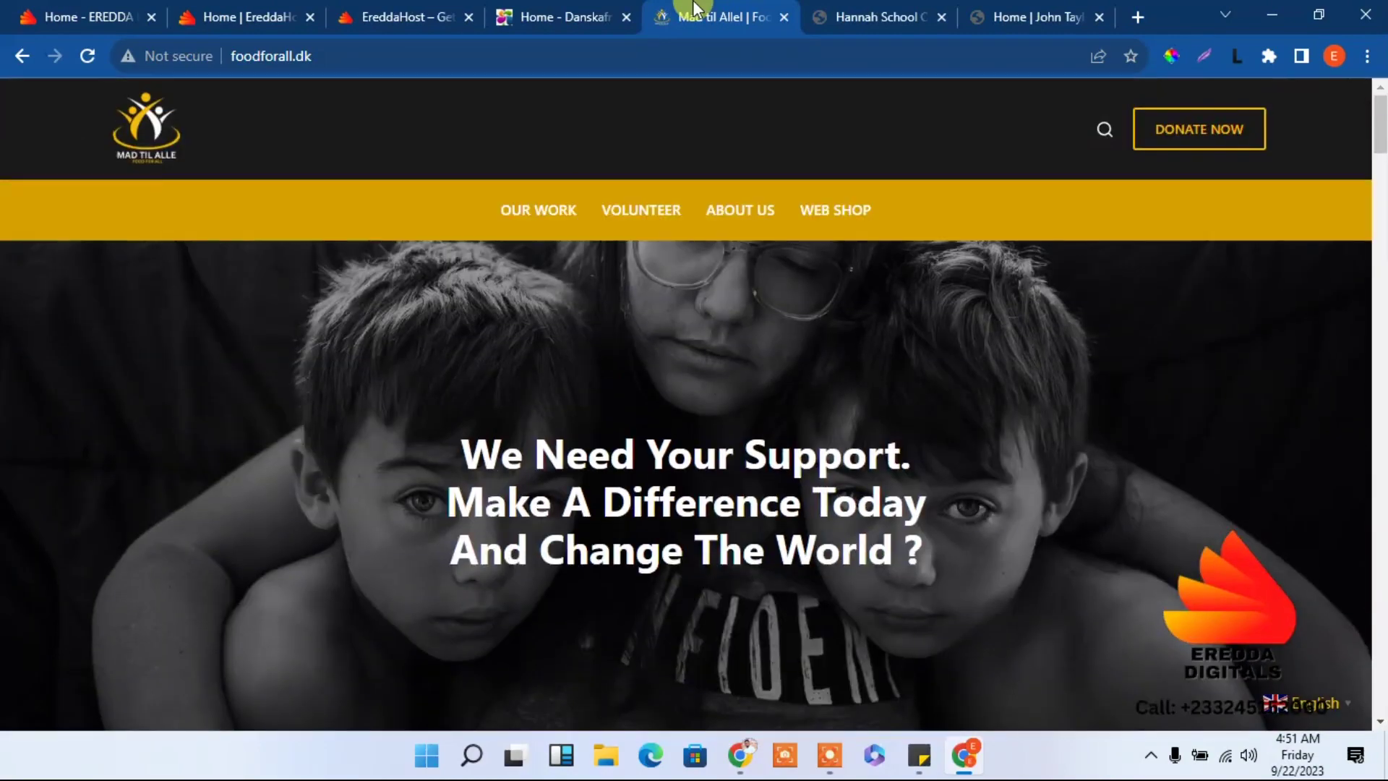
- Open Hannah School Complex and scroll past the Learn More cards to the counters
{"action": "left_click", "coordinate": [849, 13]}
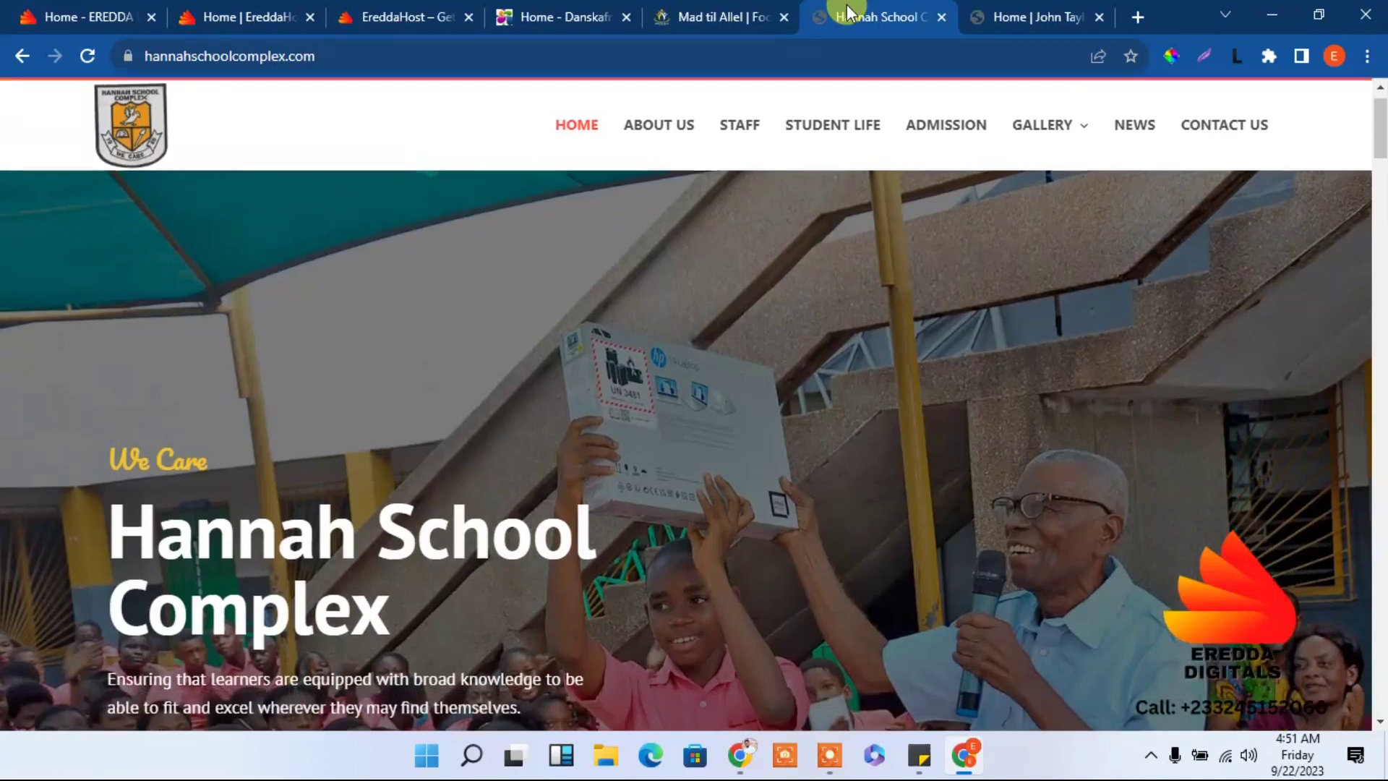
{"action": "key", "text": "Page_Down"}
{"action": "key", "text": "Page_Down"}
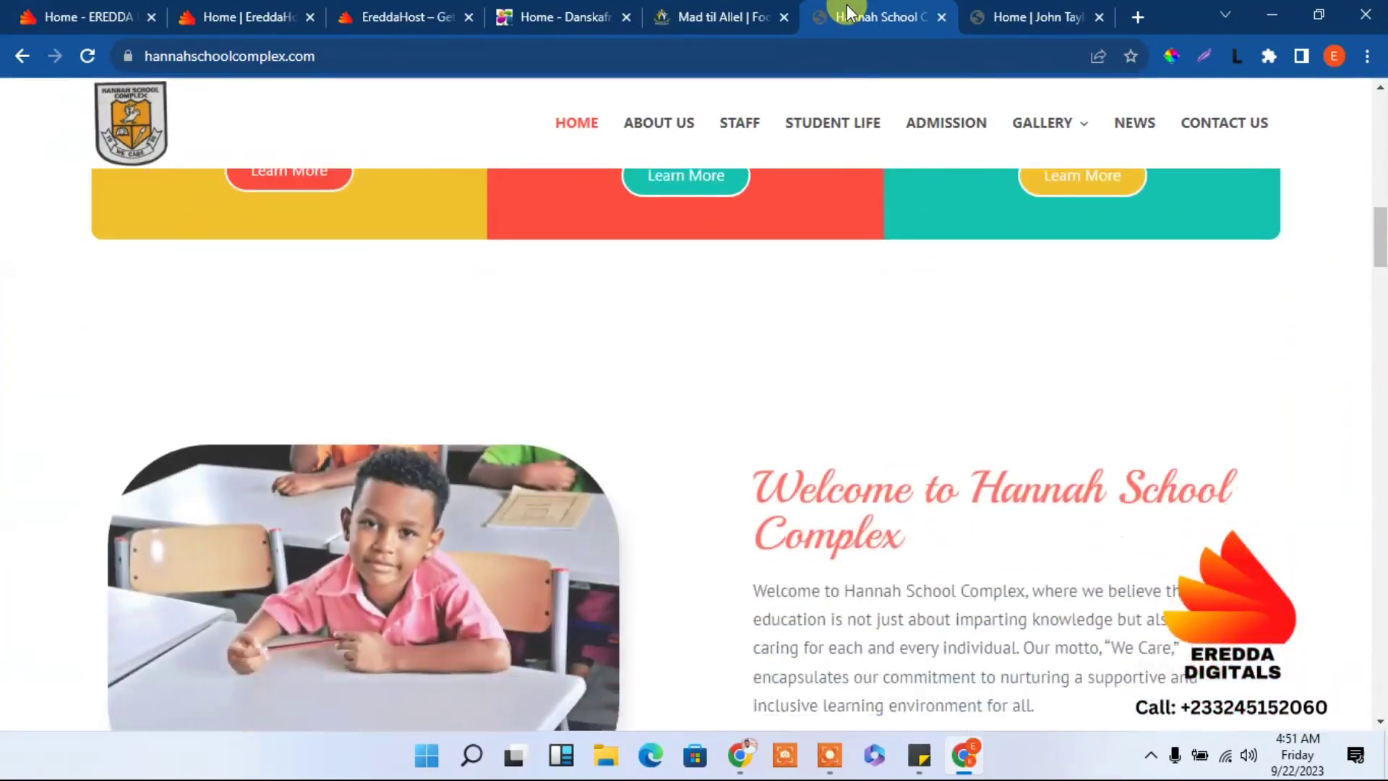
{"action": "key", "text": "Page_Down"}
{"action": "key", "text": "Page_Down"}
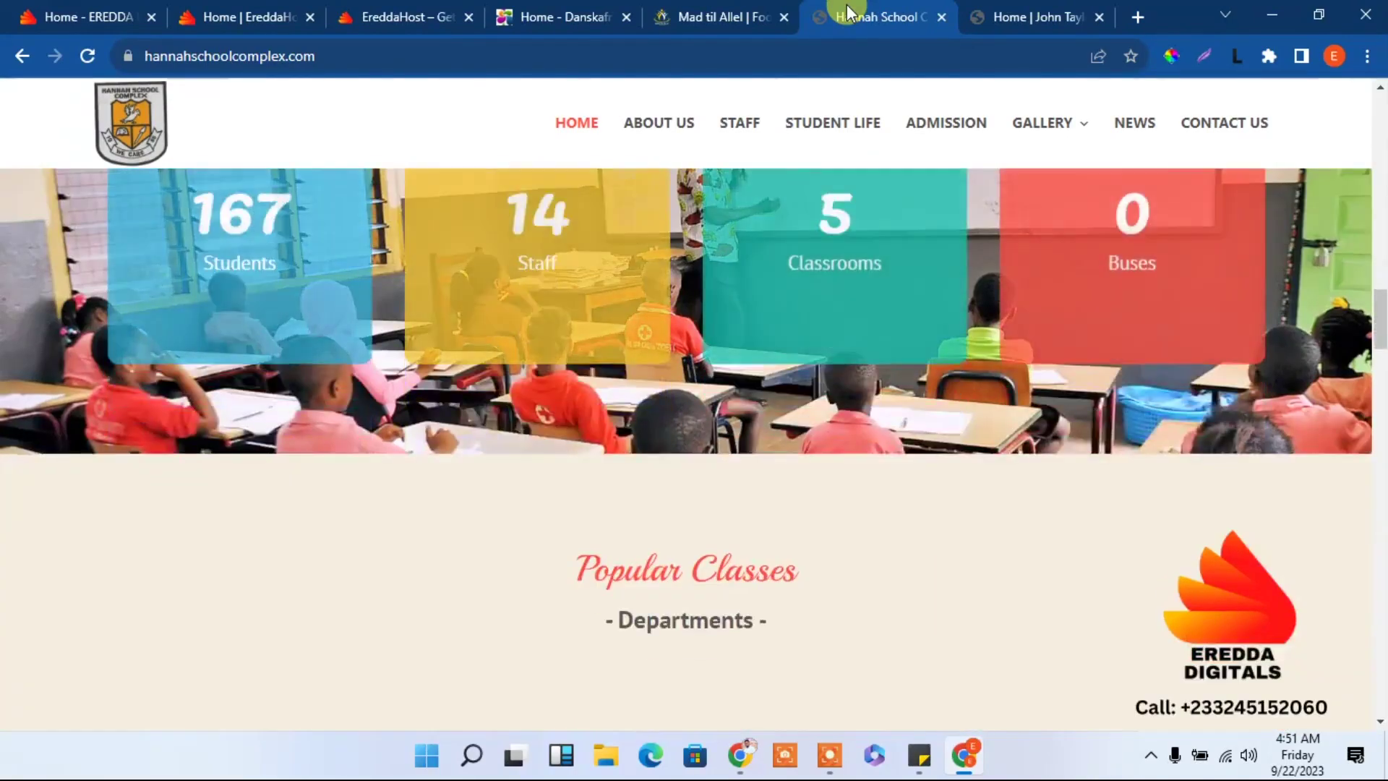
{"action": "key", "text": "Page_Down"}
{"action": "key", "text": "Page_Down"}
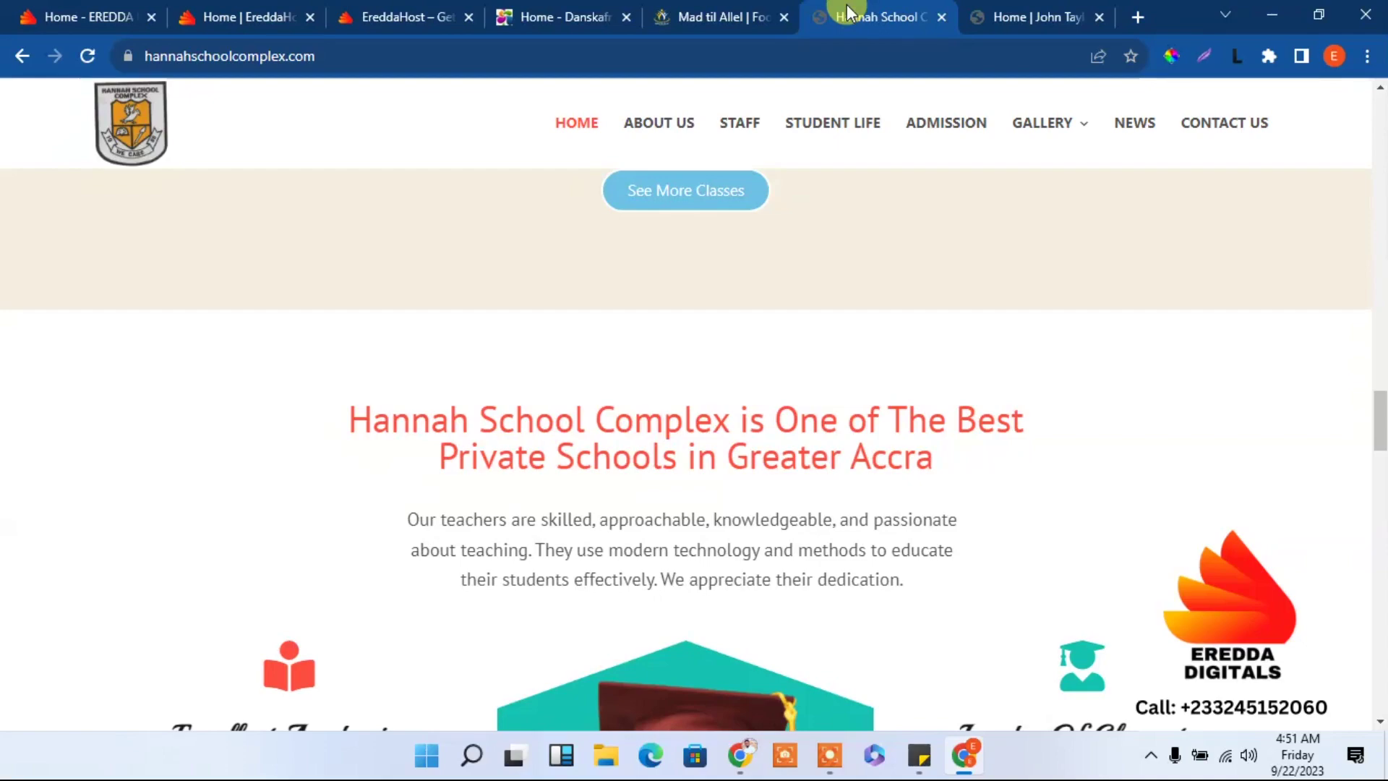
- Scroll through Excellent Academics and parent testimonials, then back up to the staff cards
{"action": "key", "text": "Down"}
{"action": "key", "text": "Down"}
{"action": "key", "text": "Down"}
{"action": "key", "text": "Down"}
{"action": "key", "text": "Down"}
{"action": "key", "text": "Down"}
{"action": "key", "text": "Down"}
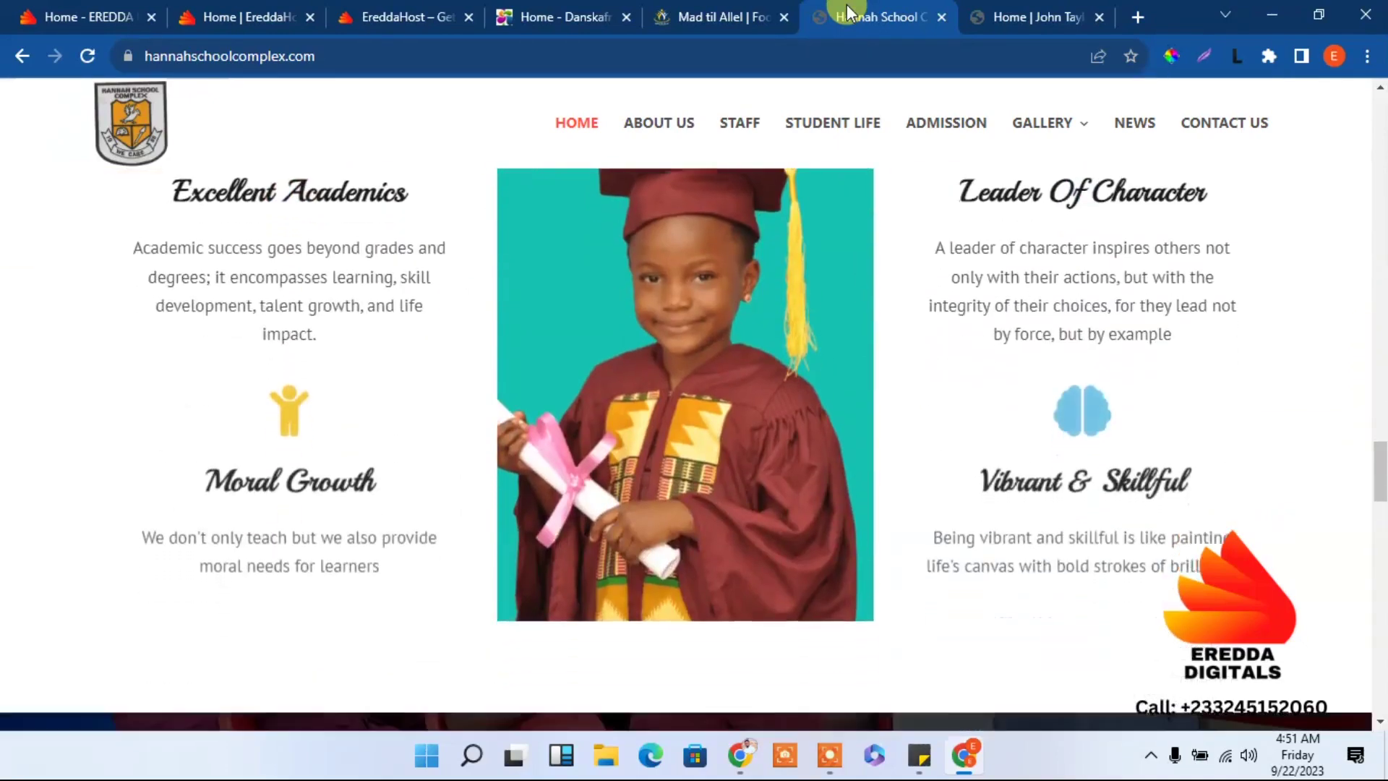
{"action": "key", "text": "Down"}
{"action": "key", "text": "Down"}
{"action": "key", "text": "Down"}
{"action": "key", "text": "Down"}
{"action": "key", "text": "Down"}
{"action": "key", "text": "Down"}
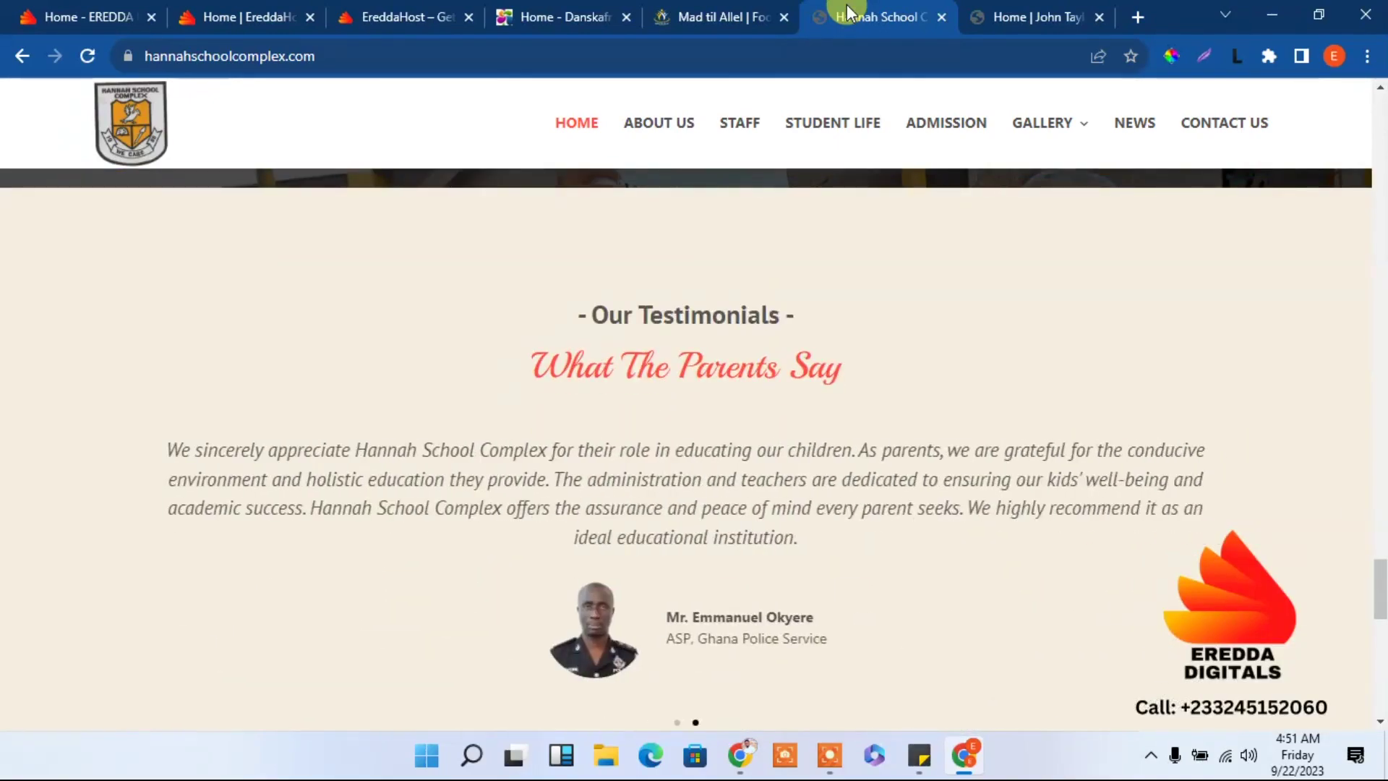
{"action": "key", "text": "Up"}
{"action": "key", "text": "Down"}
{"action": "key", "text": "Down"}
{"action": "key", "text": "Down"}
{"action": "key", "text": "Up"}
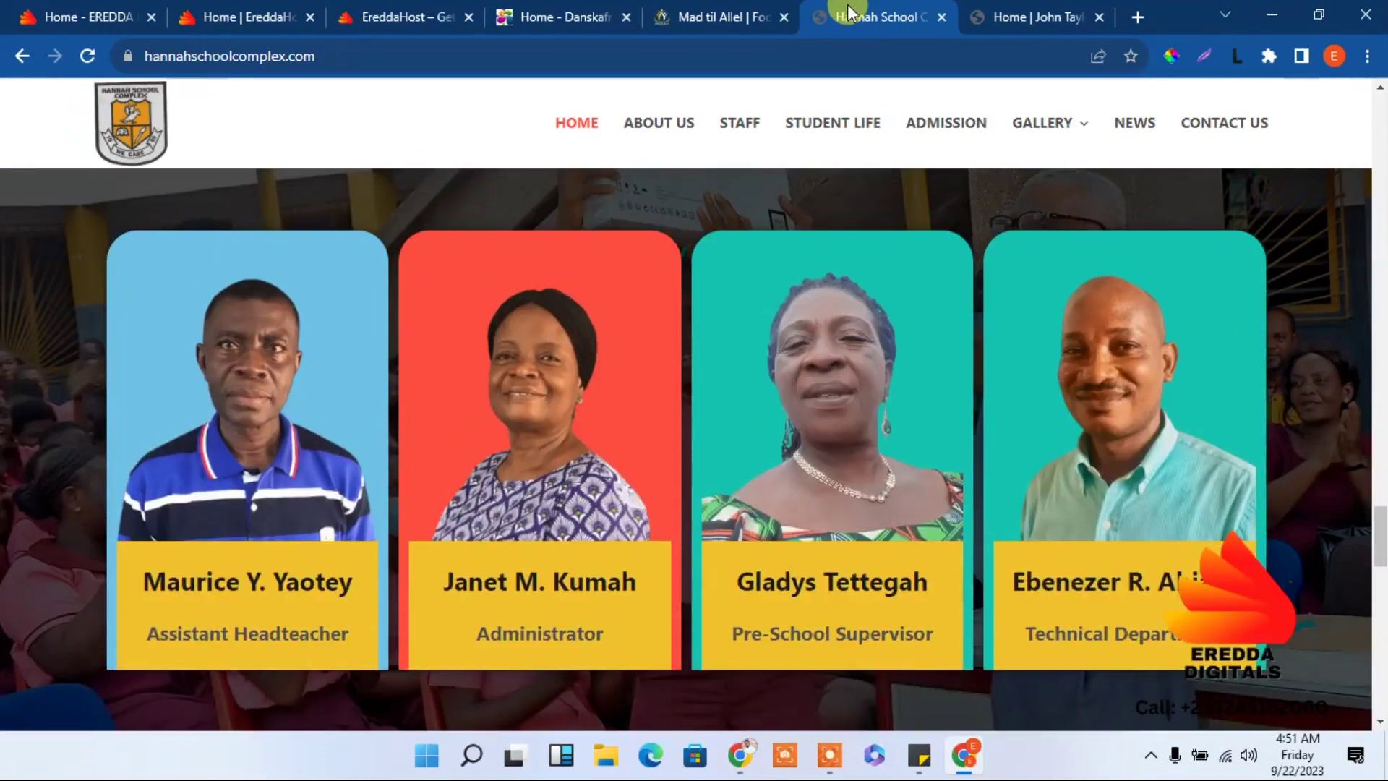
{"action": "left_click", "coordinate": [1020, 13]}
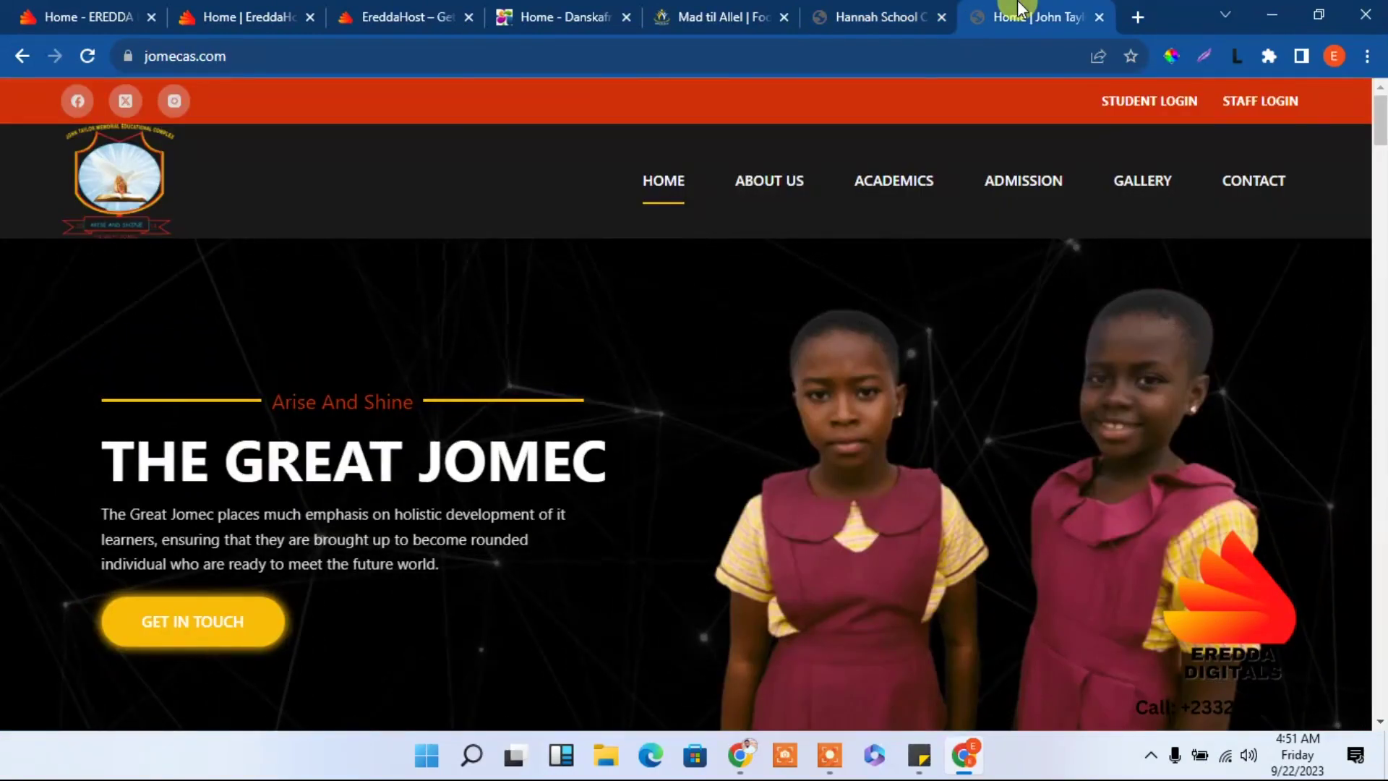
{"action": "key", "text": "Down"}
{"action": "key", "text": "Down"}
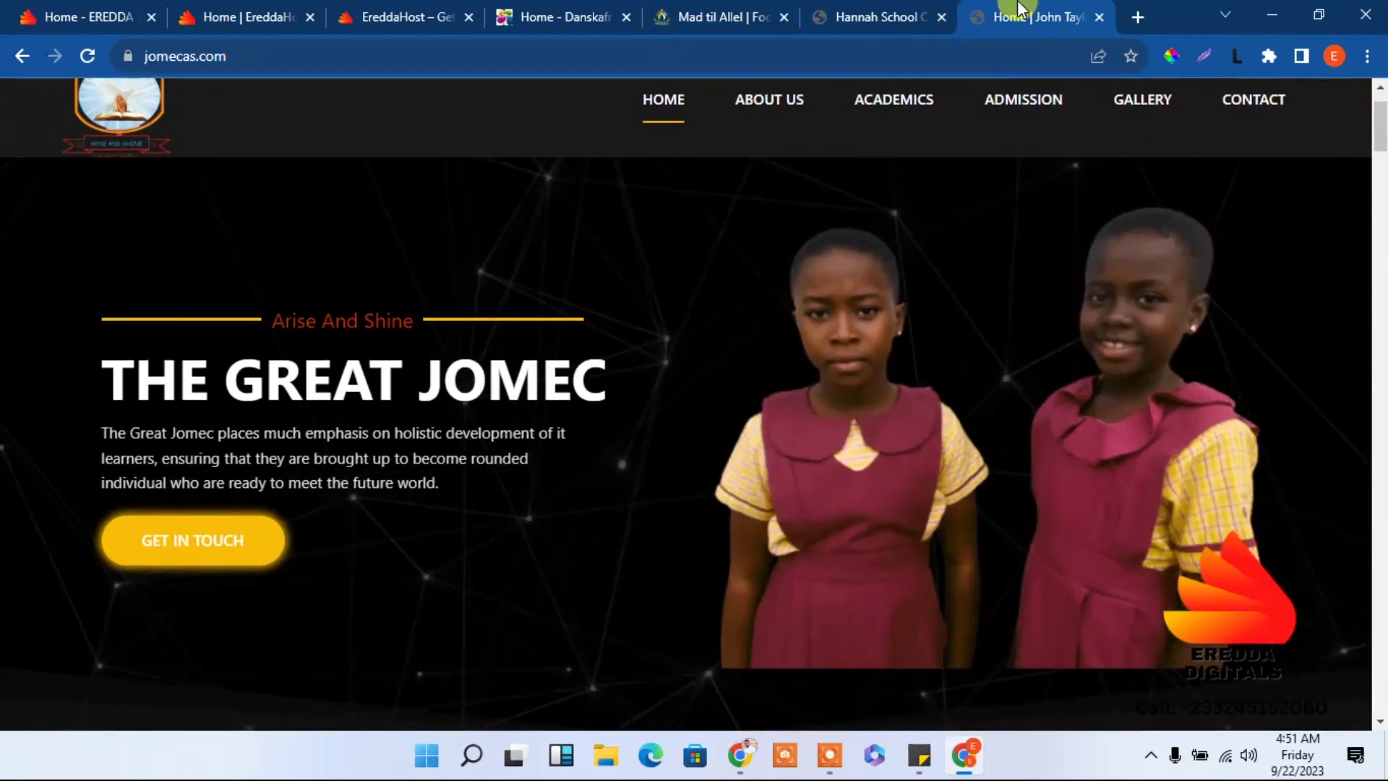
{"action": "key", "text": "Down"}
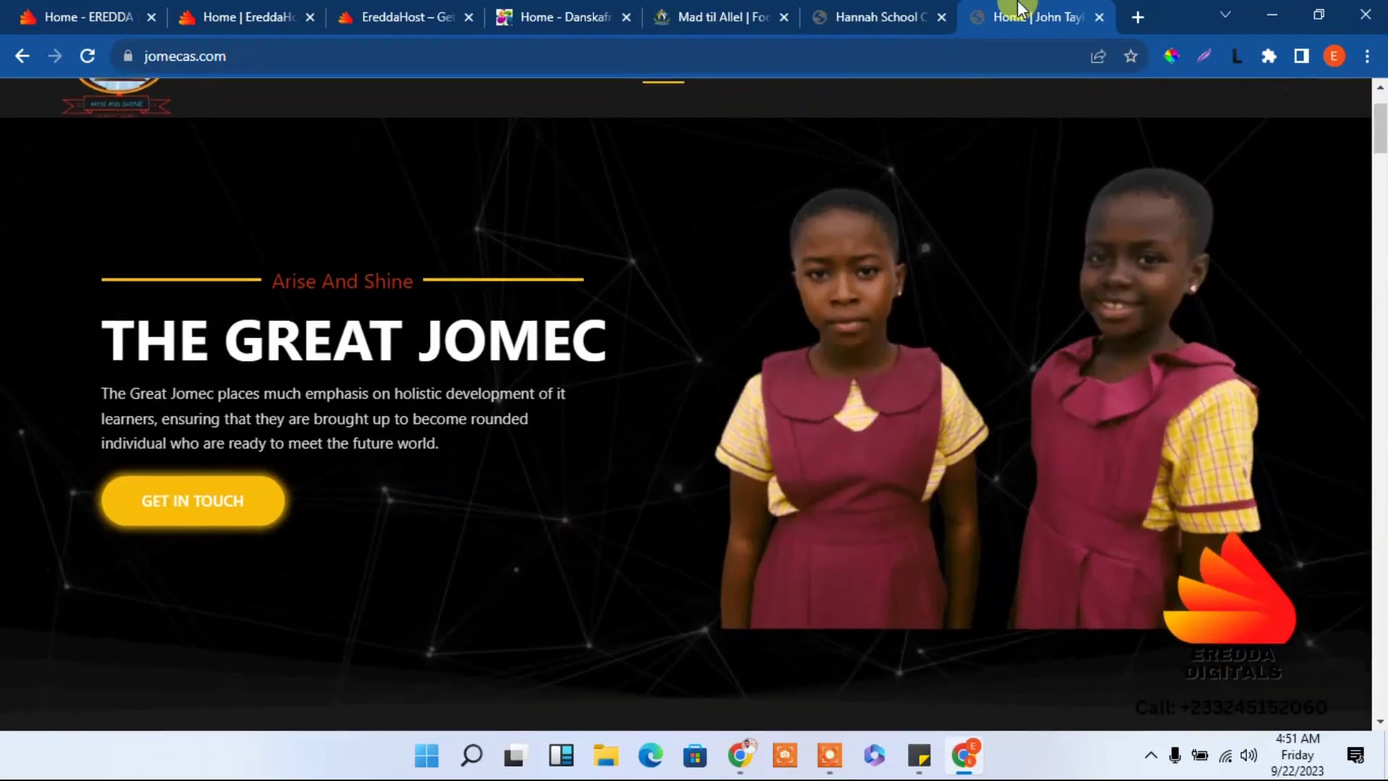
{"action": "key", "text": "Page_Down"}
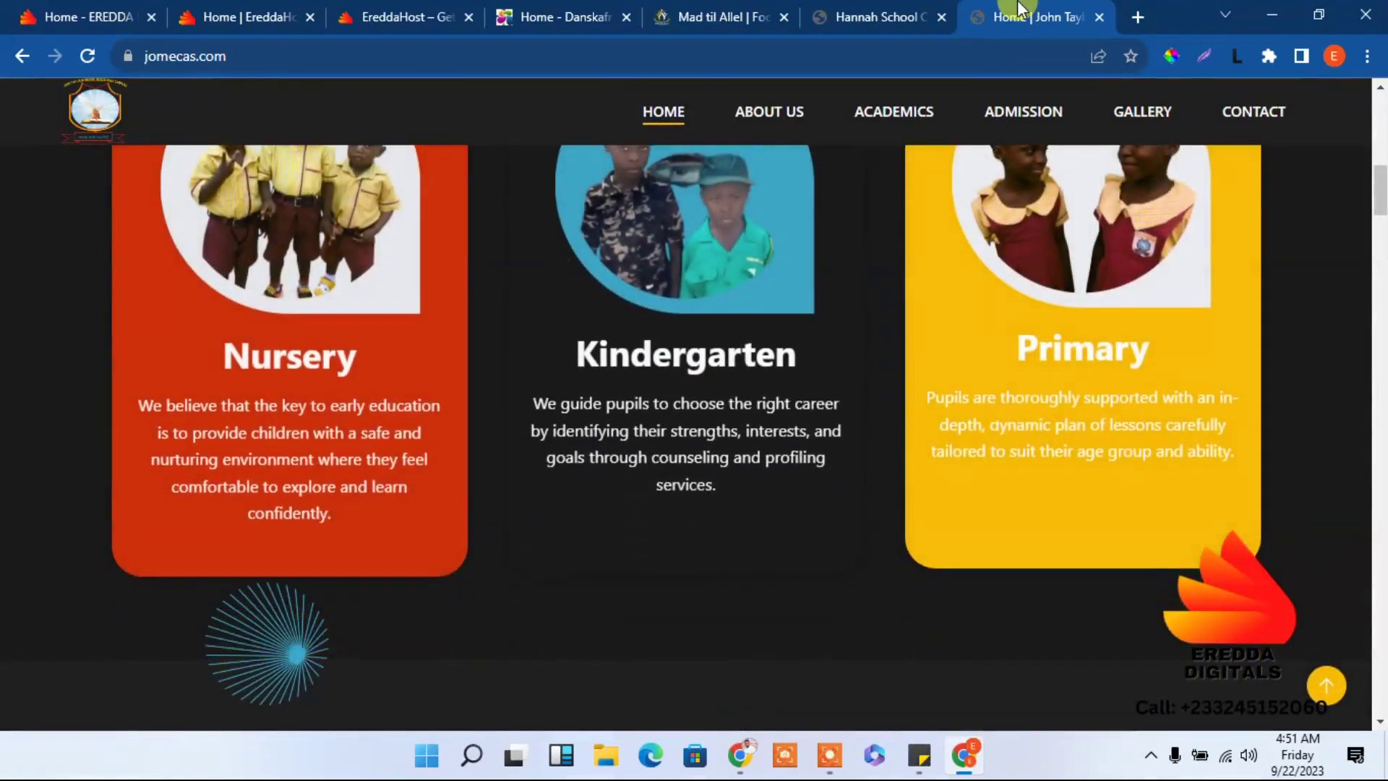
{"action": "key", "text": "Page_Down"}
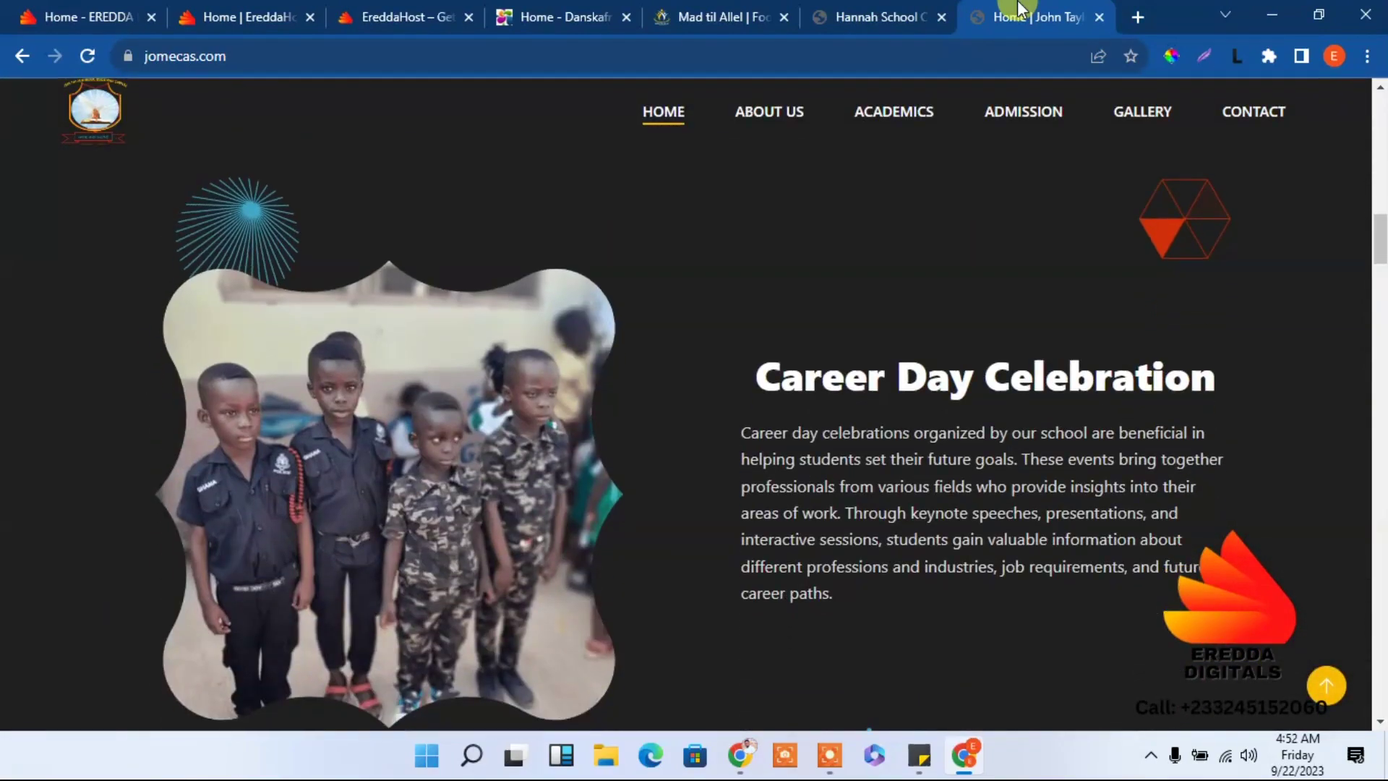
{"action": "key", "text": "Page_Down"}
{"action": "key", "text": "Page_Down"}
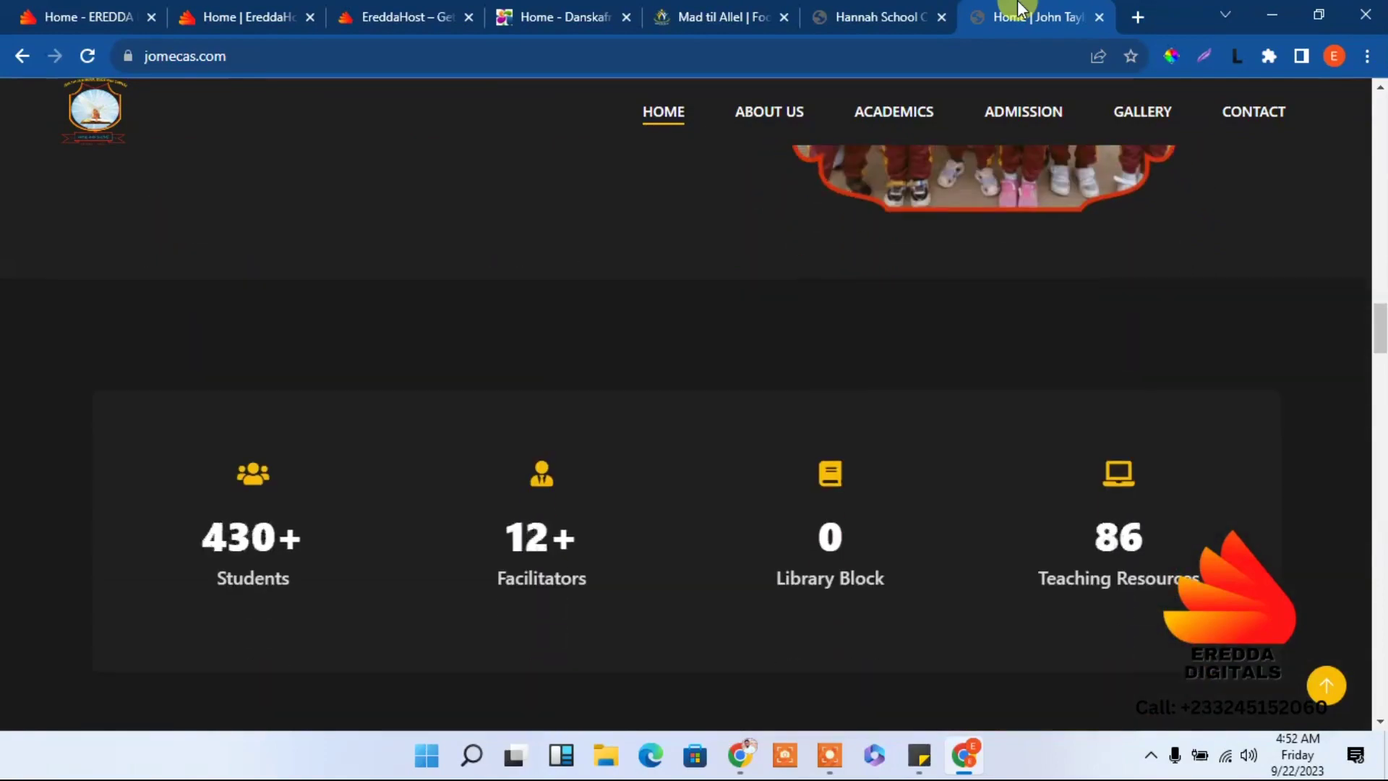
{"action": "key", "text": "Page_Down"}
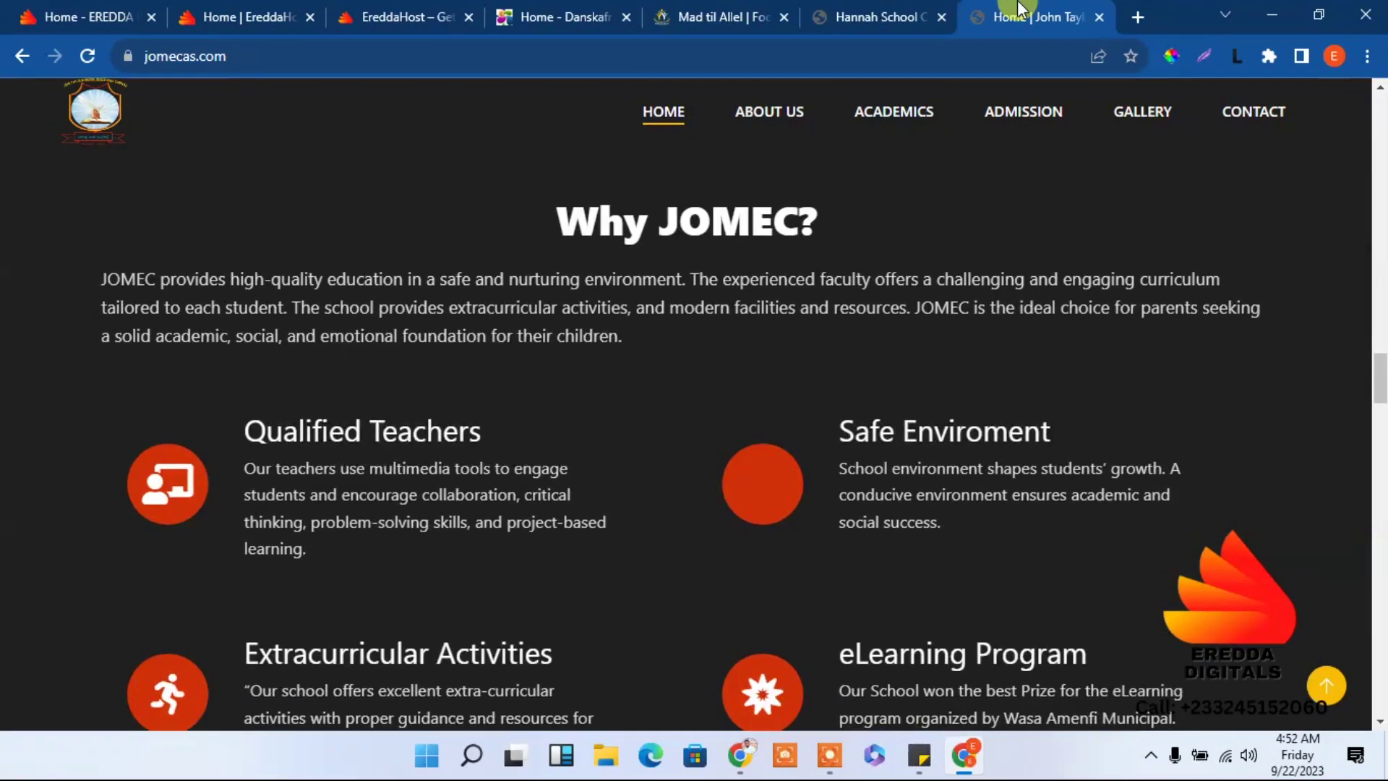
{"action": "key", "text": "Page_Down"}
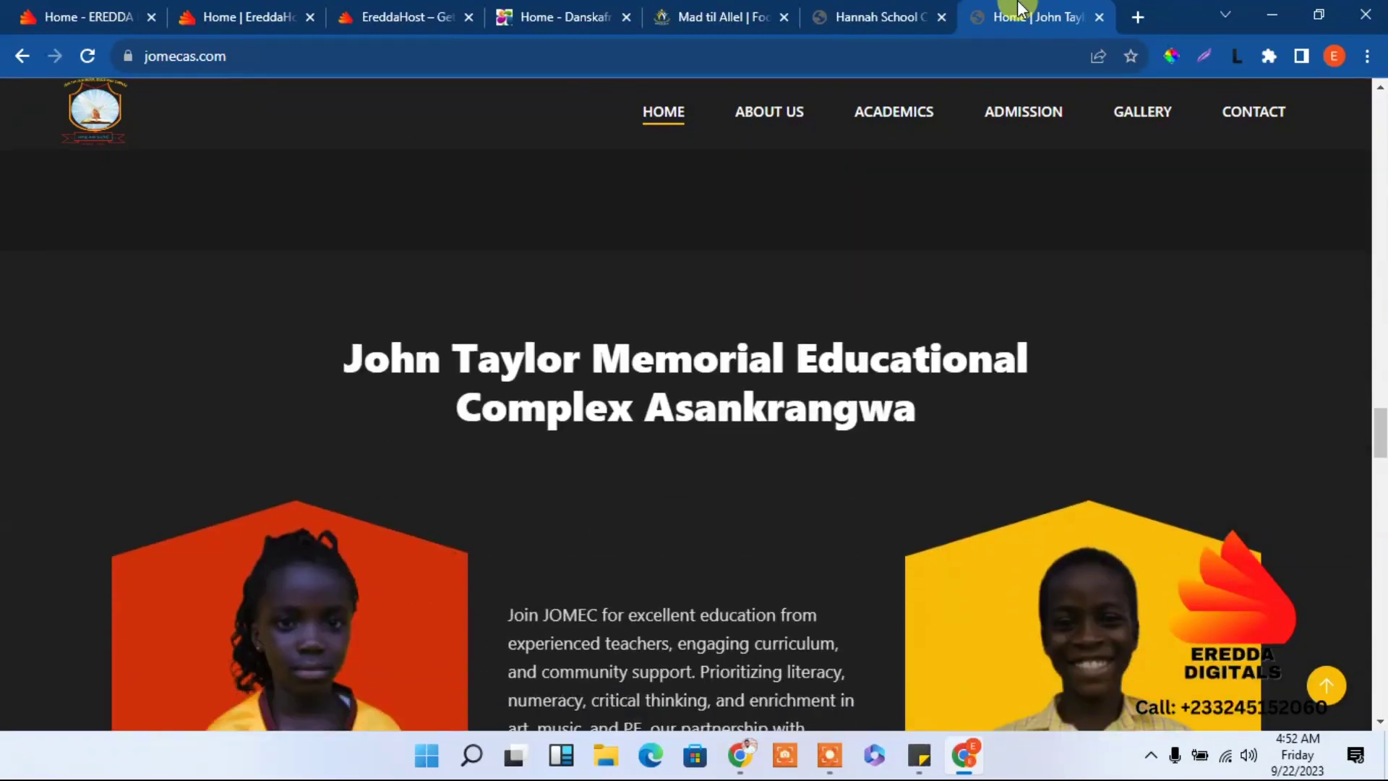
{"action": "key", "text": "Page_Down"}
{"action": "key", "text": "Page_Down"}
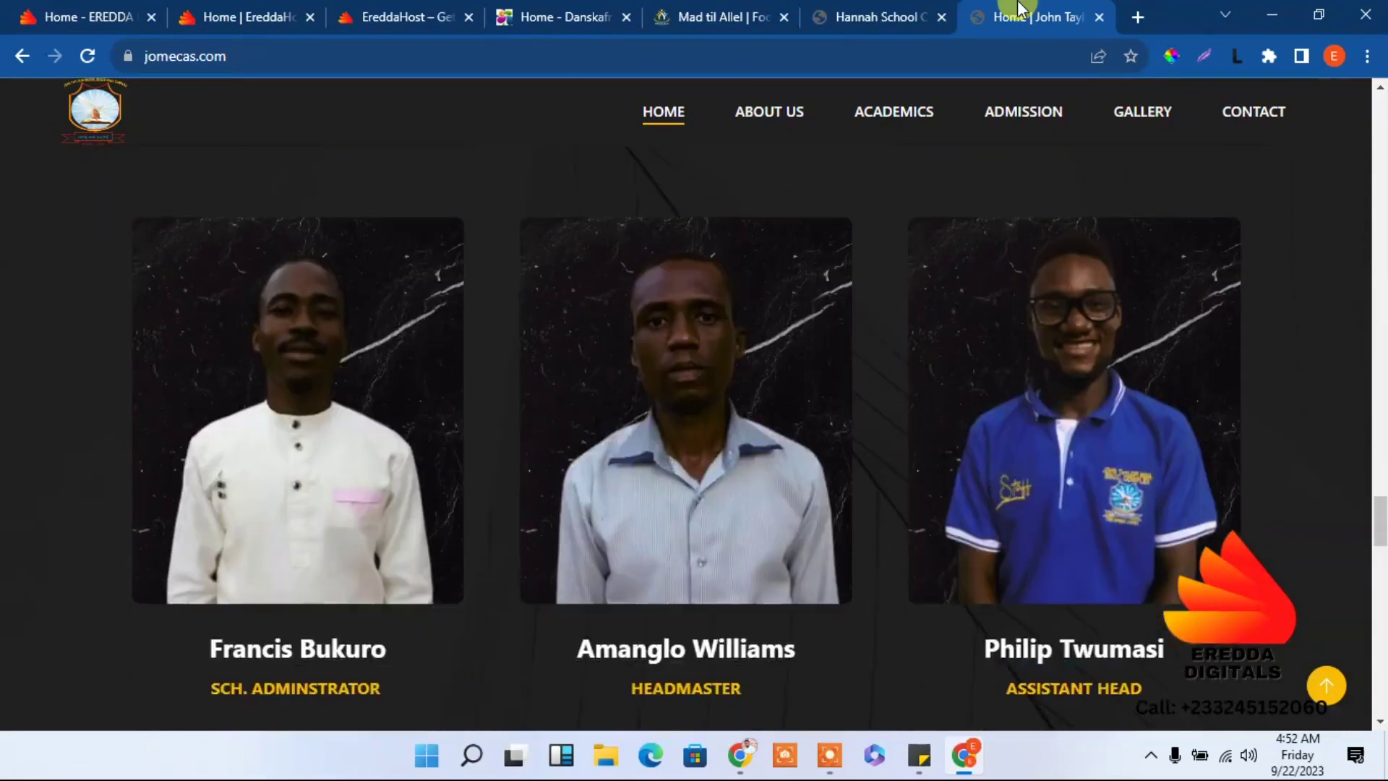
{"action": "key", "text": "Page_Down"}
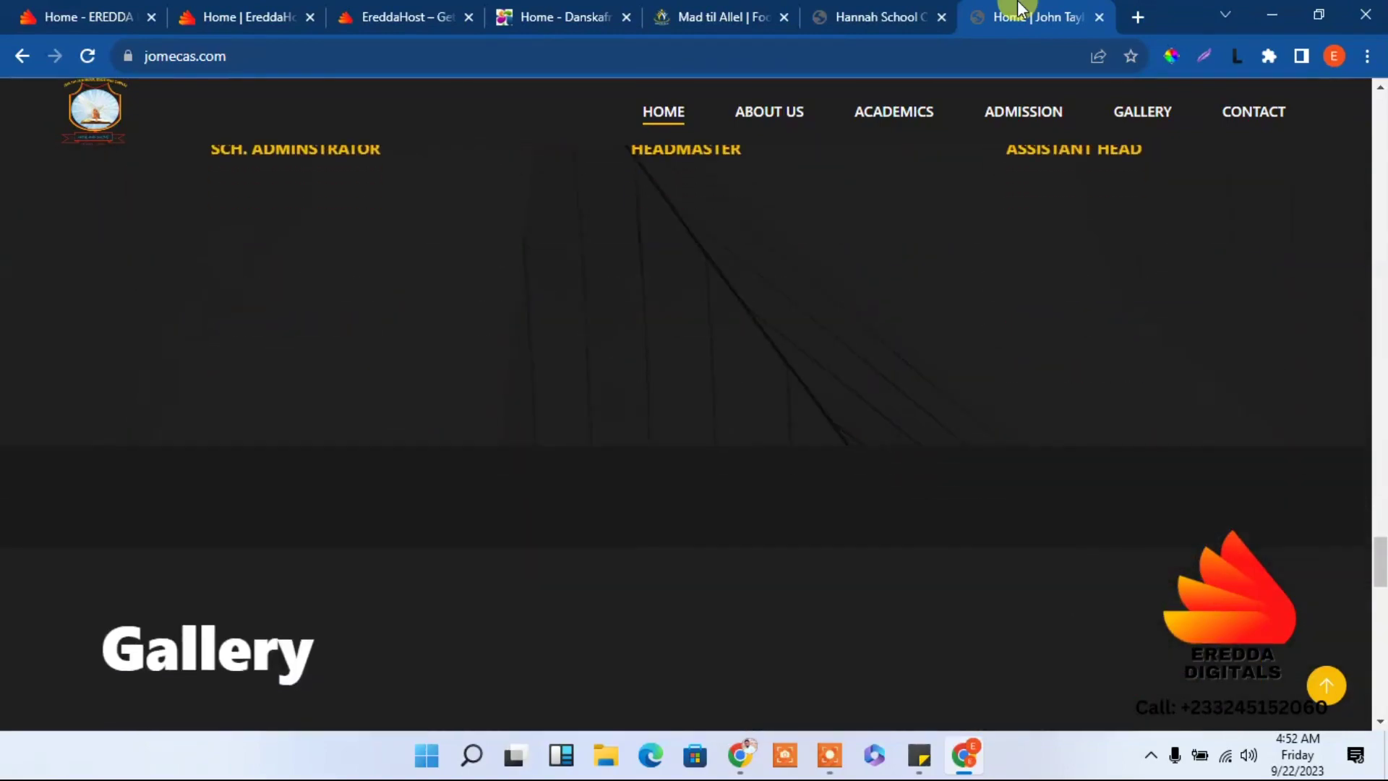
{"action": "key", "text": "Page_Down"}
{"action": "key", "text": "Page_Down"}
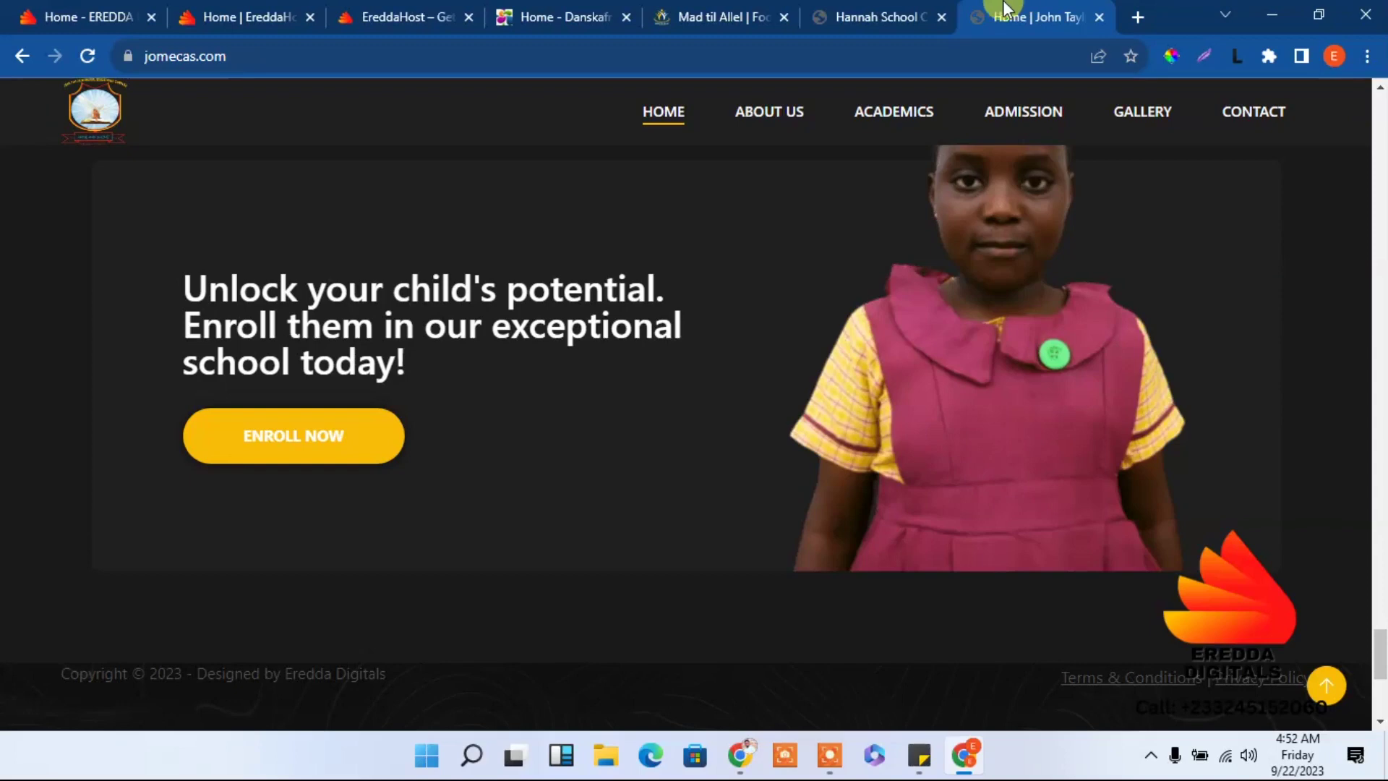
- View the Online Application form's School dropdown, then switch to the EreddaHost homepage
{"action": "left_click", "coordinate": [305, 442]}
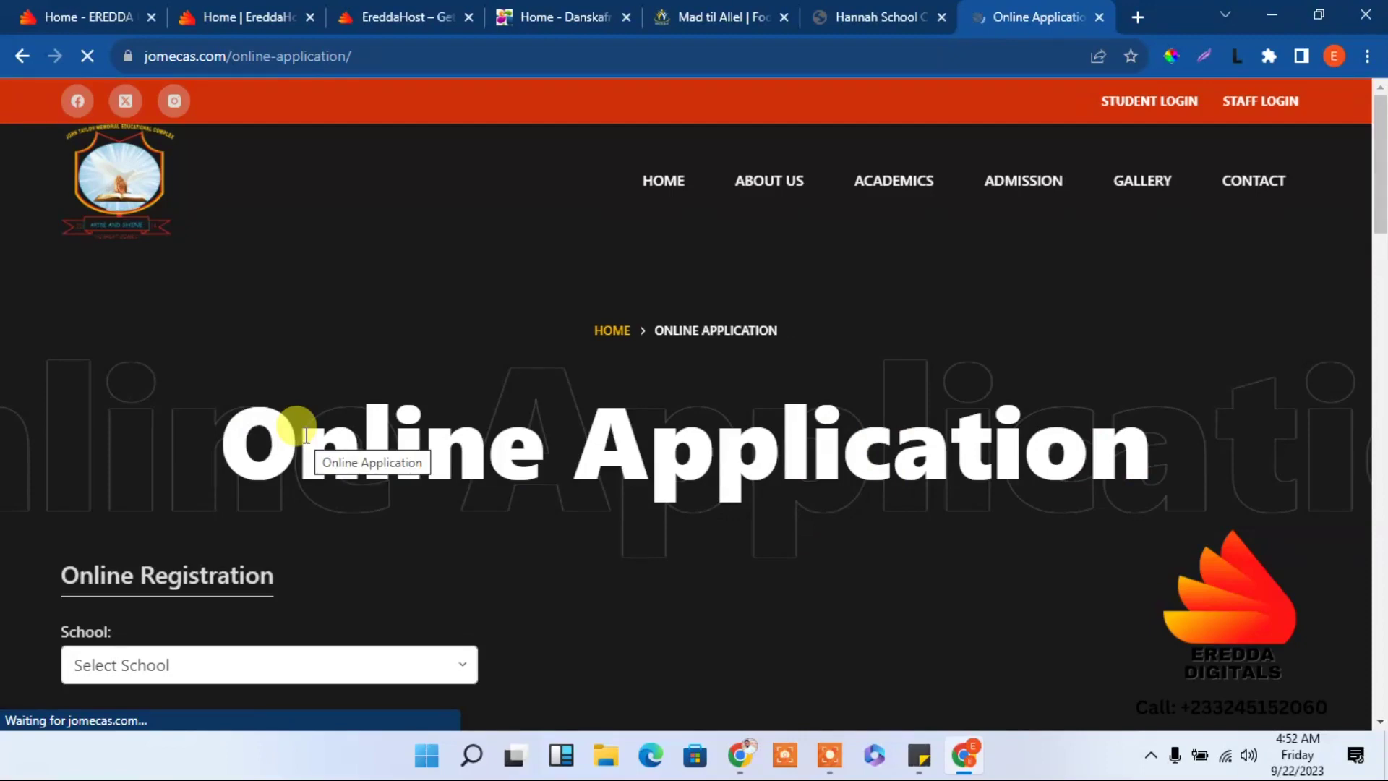
{"action": "left_click_drag", "start_coordinate": [1377, 152], "coordinate": [1379, 203]}
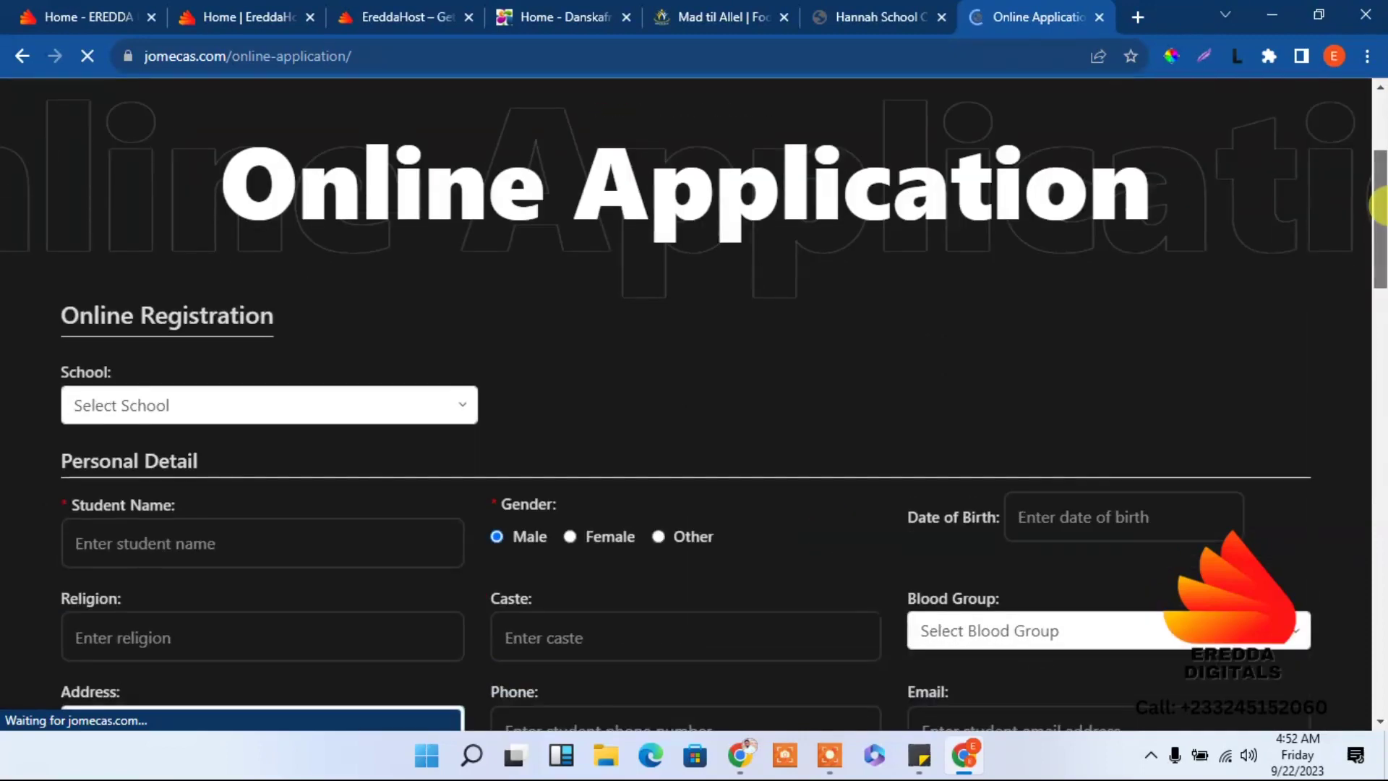
{"action": "left_click", "coordinate": [288, 417]}
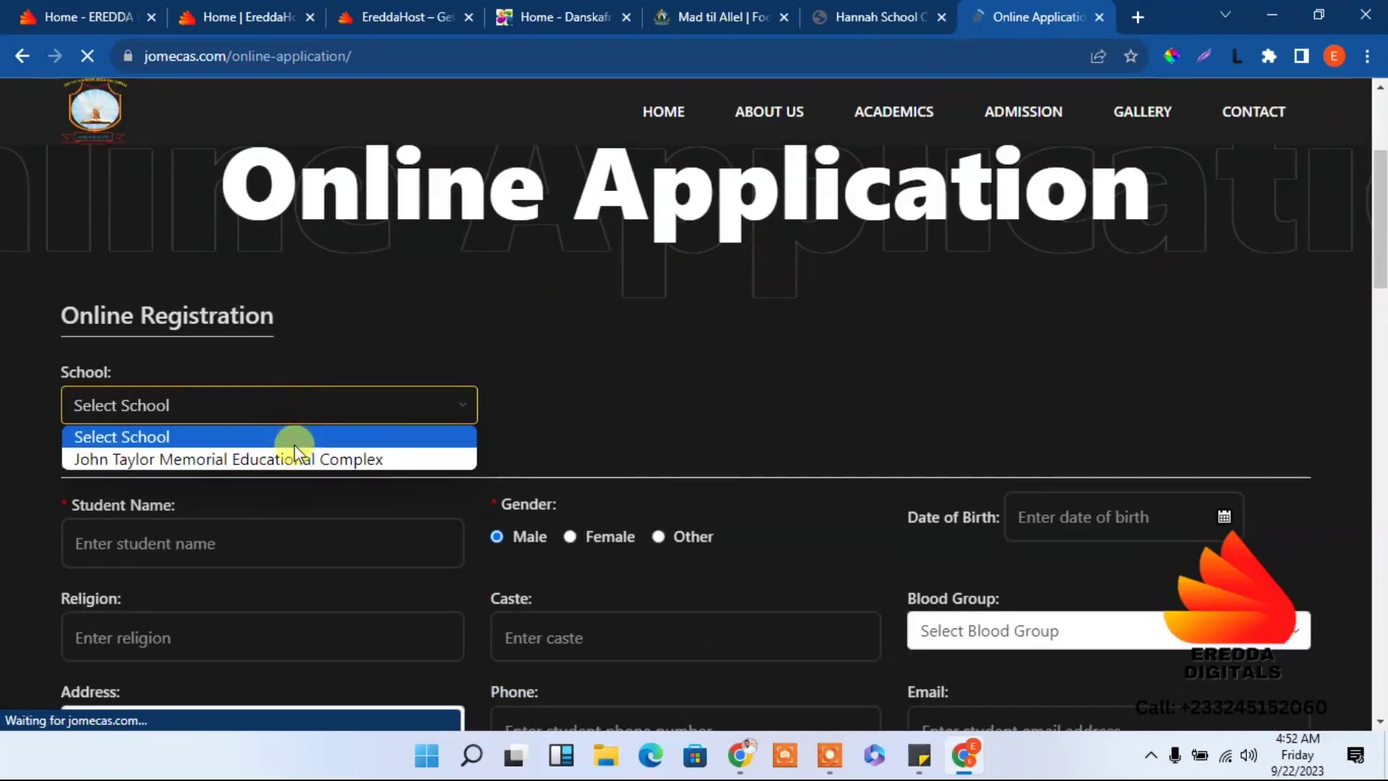
{"action": "left_click", "coordinate": [297, 491]}
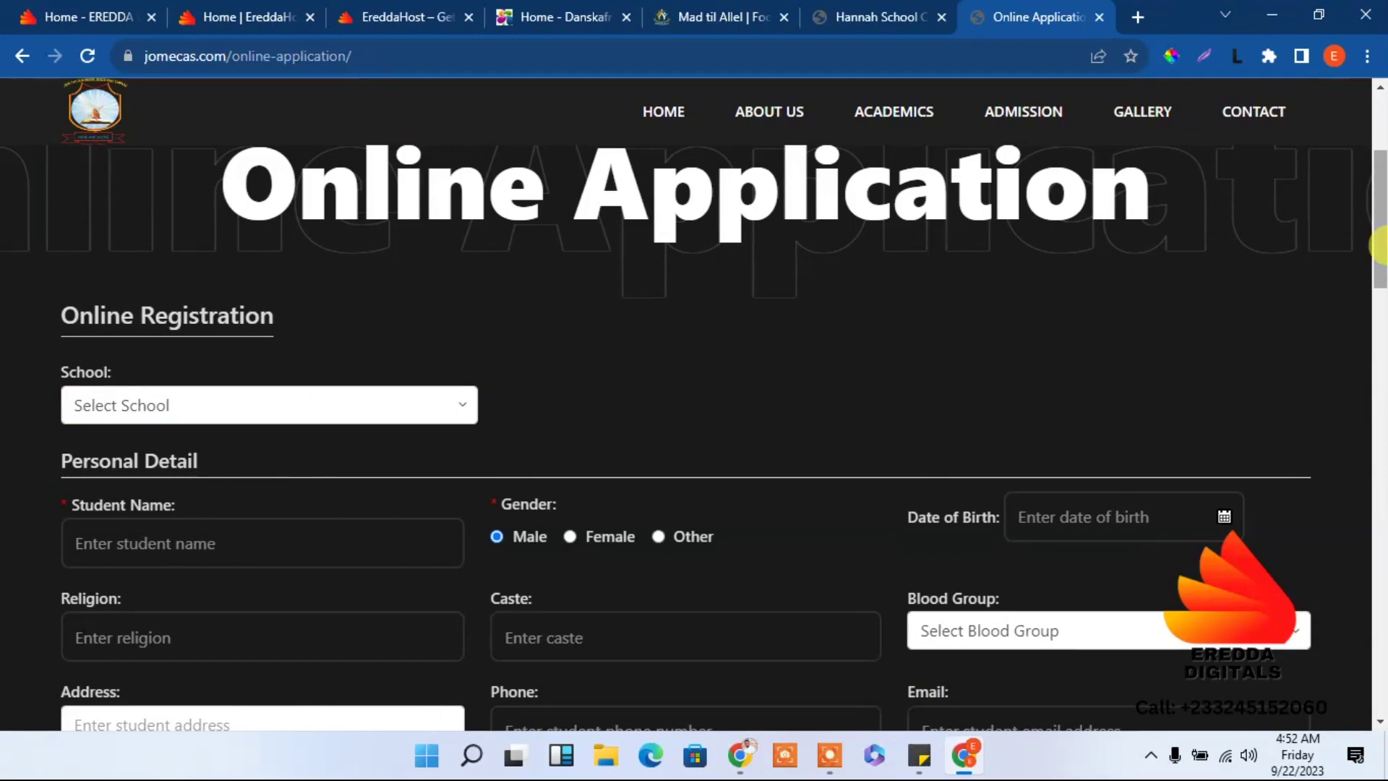
{"action": "left_click_drag", "start_coordinate": [1375, 244], "coordinate": [1355, 69]}
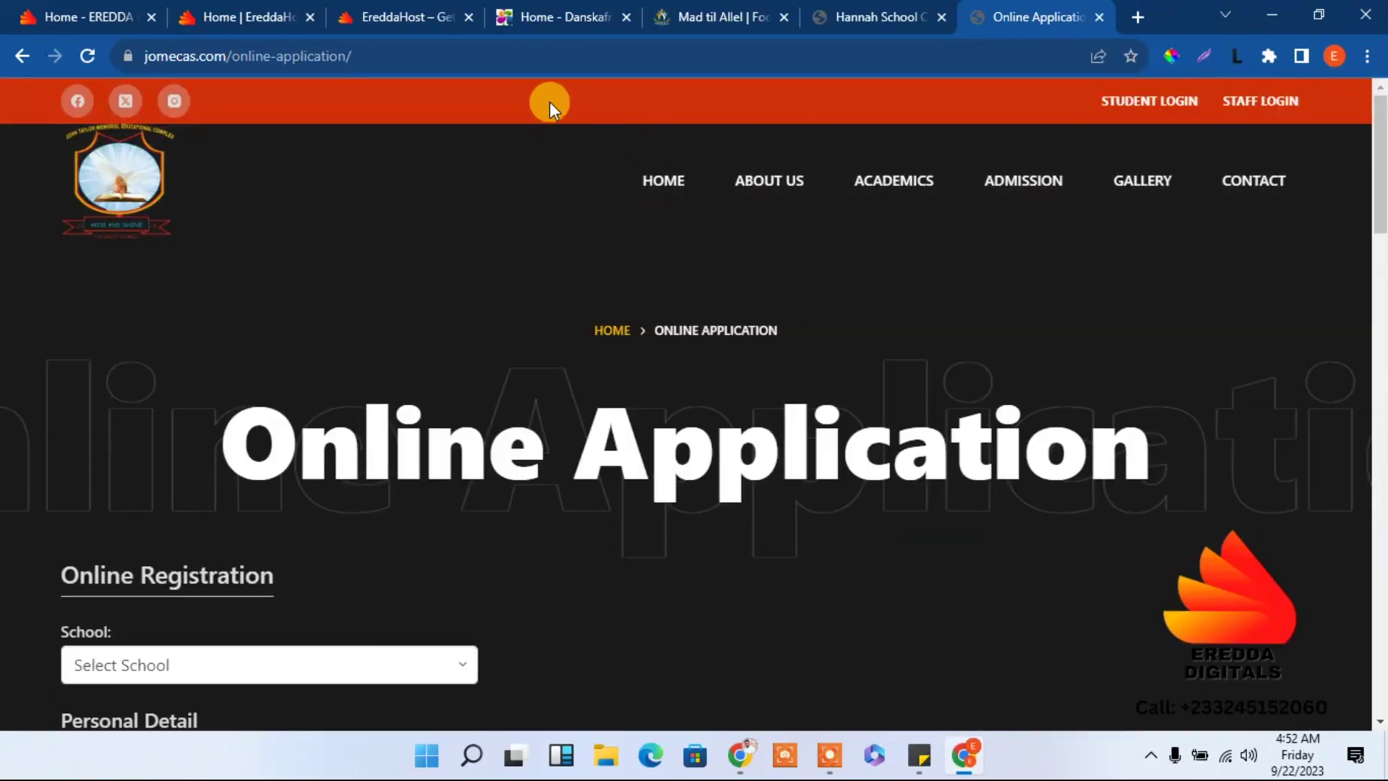
{"action": "left_click", "coordinate": [240, 9]}
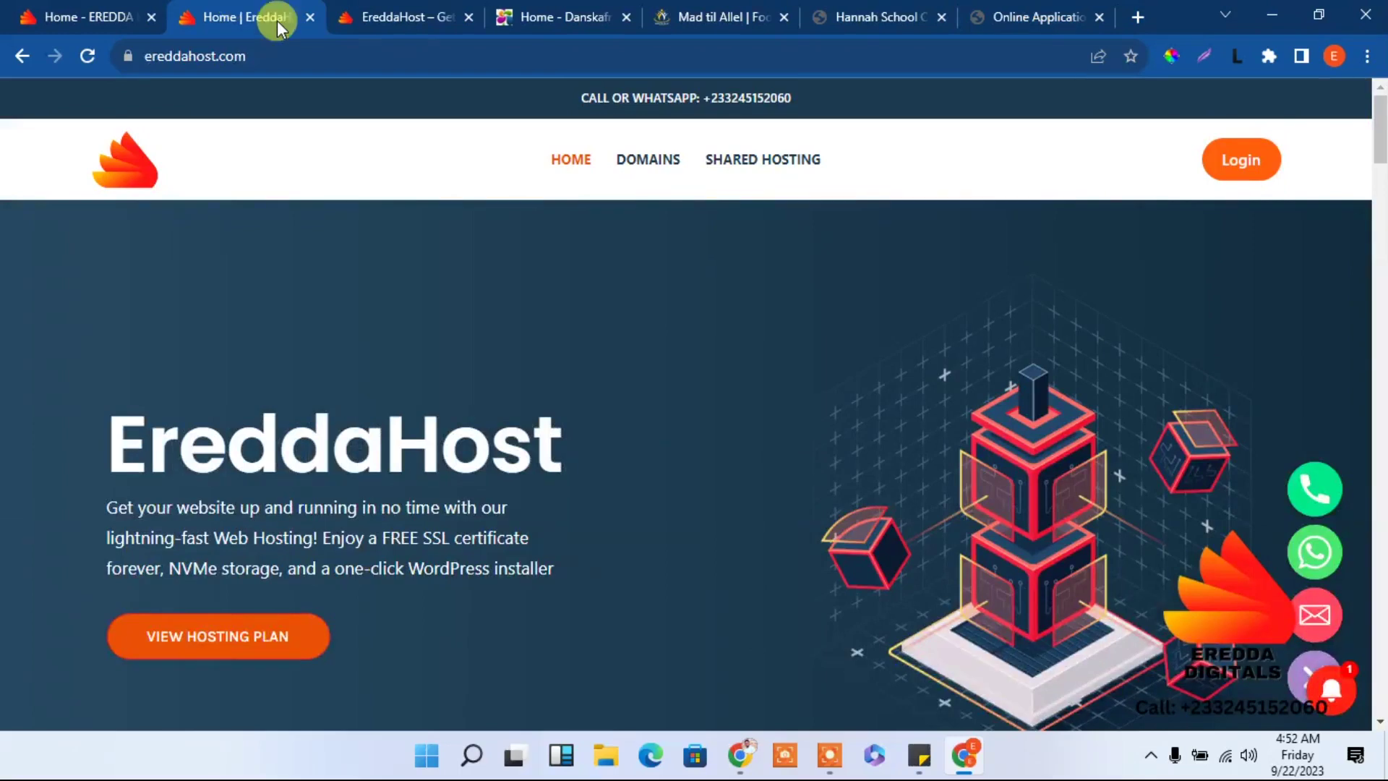
- Select the site address to navigate to the WordPress admin for Elementor editing
{"action": "left_click", "coordinate": [345, 43]}
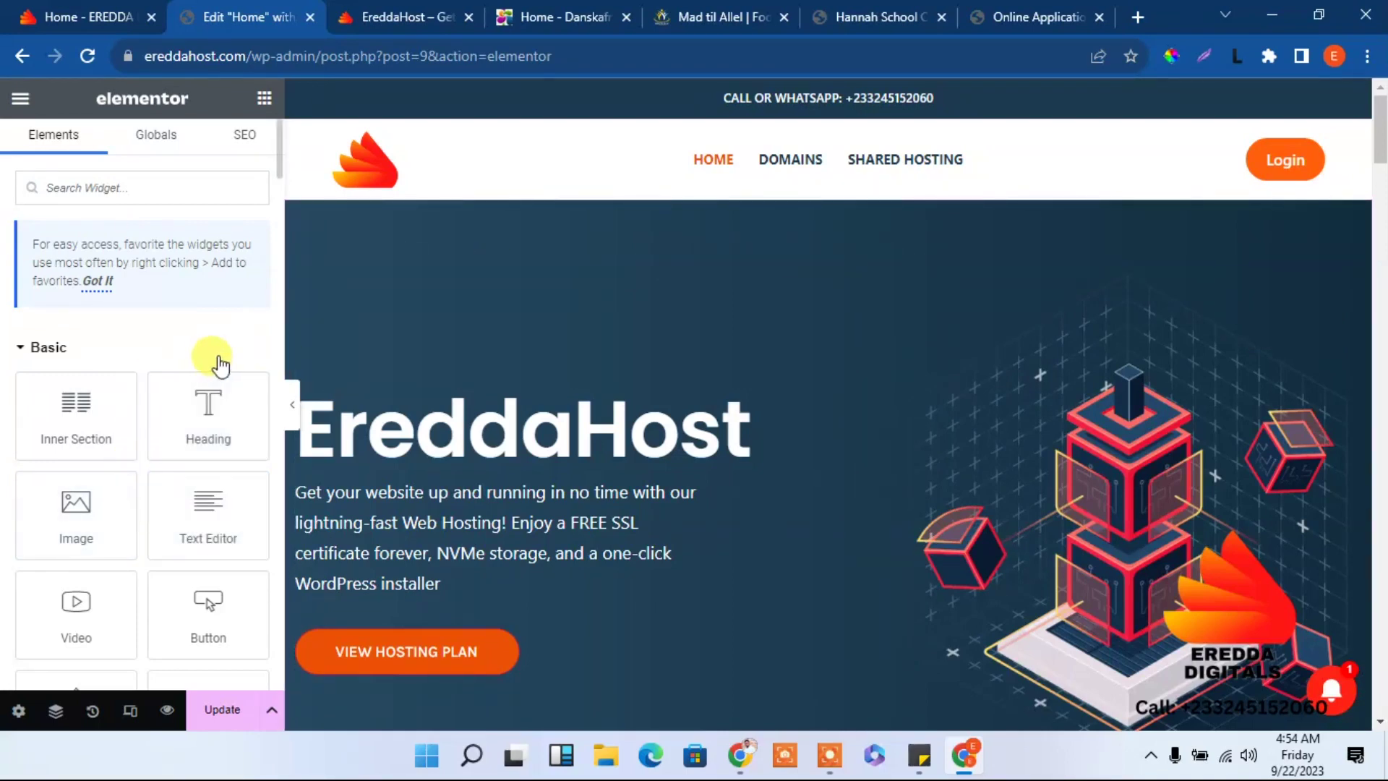
- Add an Image widget below the EreddaHost heading and open its media library
{"action": "left_click_drag", "start_coordinate": [203, 410], "coordinate": [201, 412]}
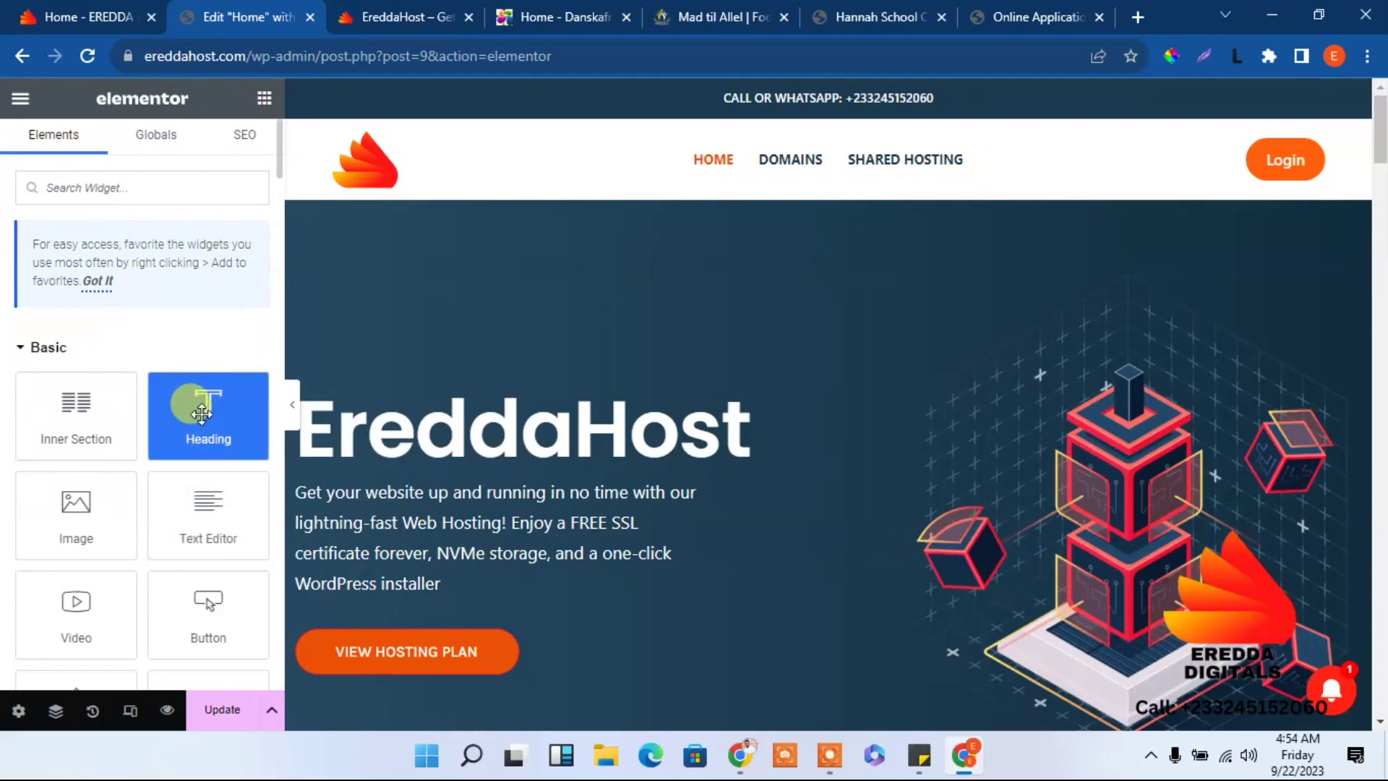
{"action": "left_click_drag", "start_coordinate": [37, 423], "coordinate": [87, 431]}
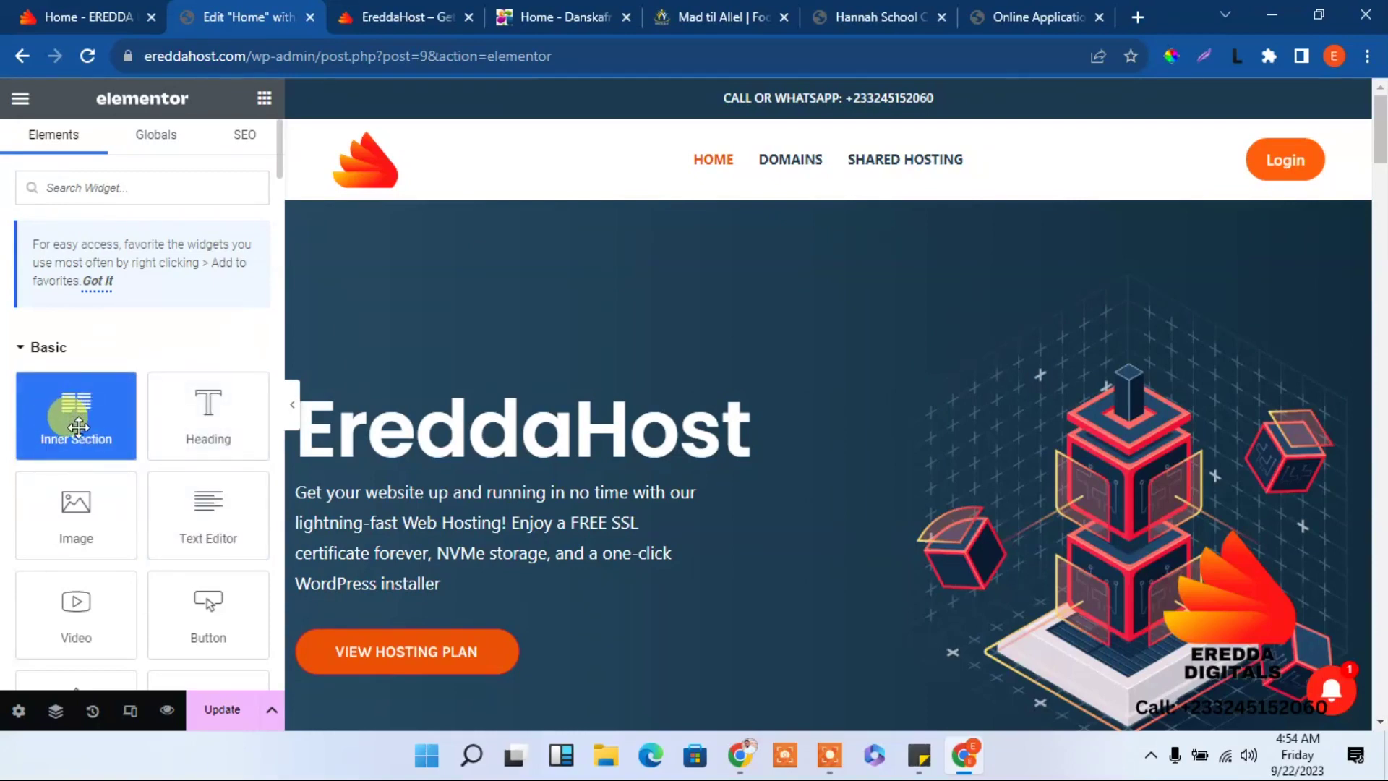
{"action": "left_click", "coordinate": [102, 522]}
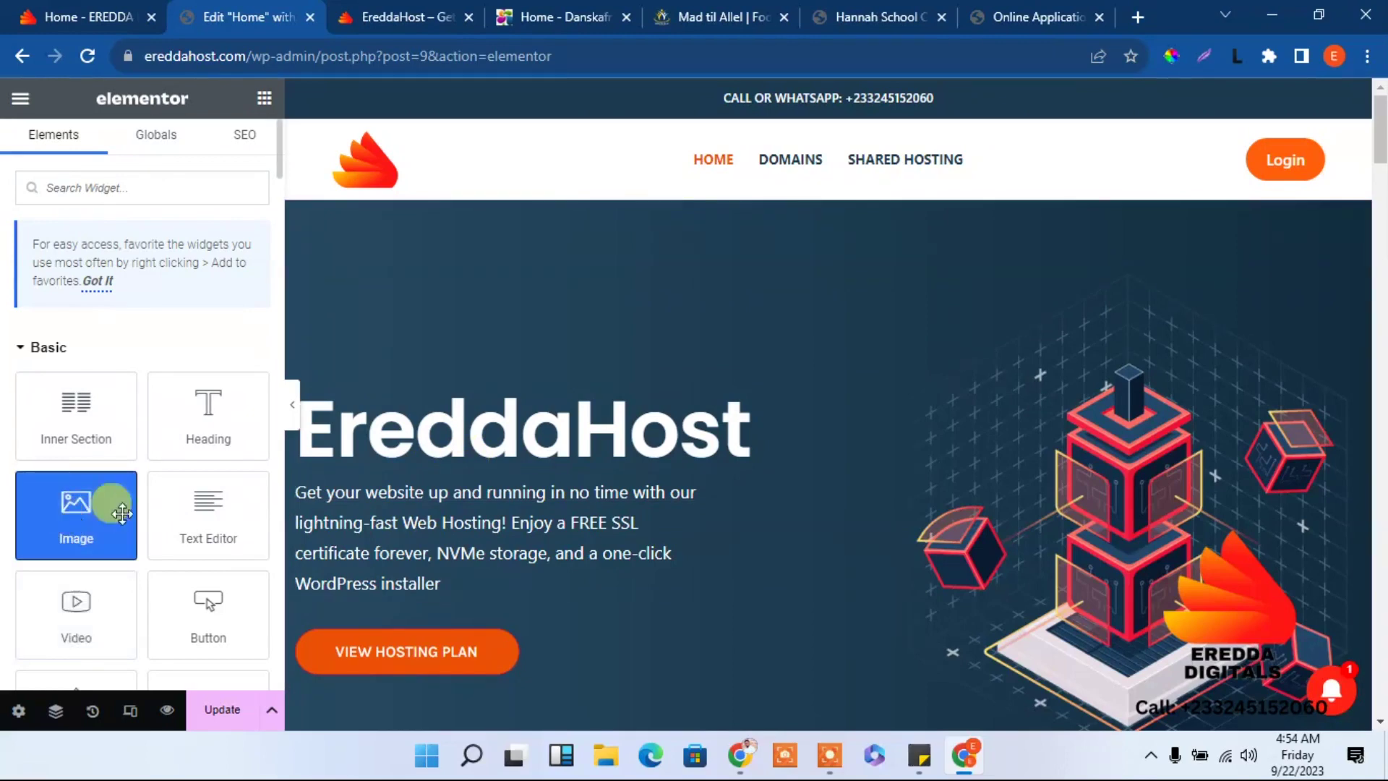
{"action": "mouse_move", "coordinate": [109, 506]}
{"action": "left_mouse_down"}
{"action": "mouse_move", "coordinate": [490, 497]}
{"action": "mouse_move", "coordinate": [489, 466]}
{"action": "left_mouse_up"}
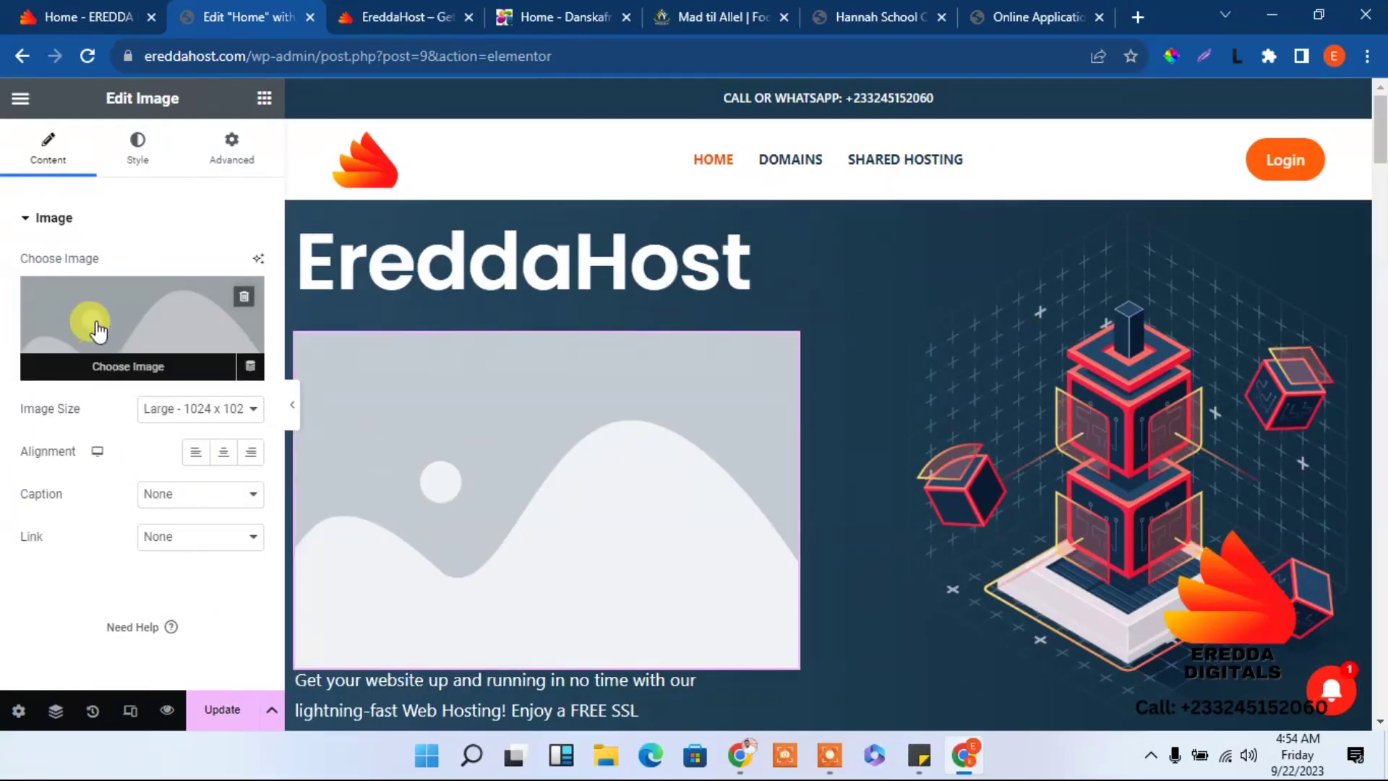
{"action": "left_click", "coordinate": [96, 325]}
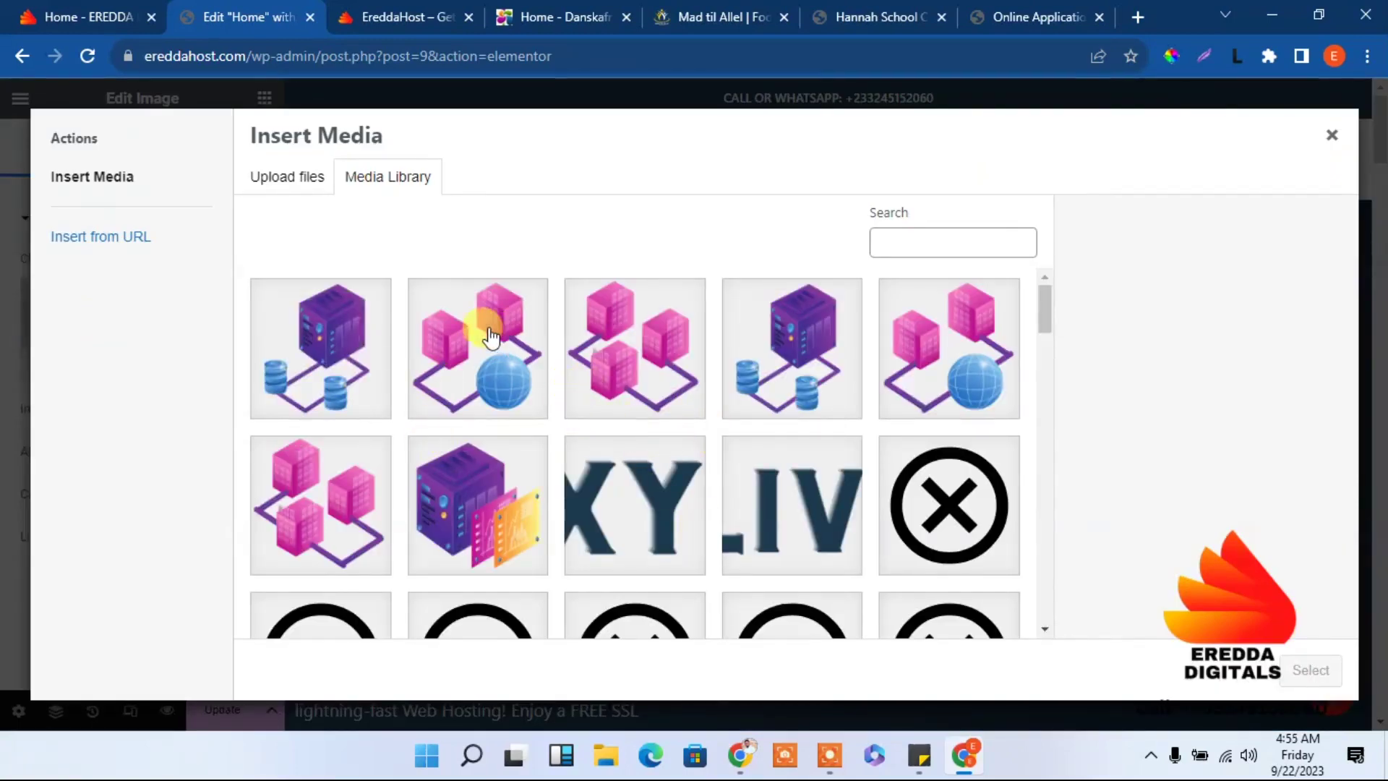
- Upload the portrait photo of a man from Downloads and insert it into the Image widget
{"action": "left_click", "coordinate": [491, 321]}
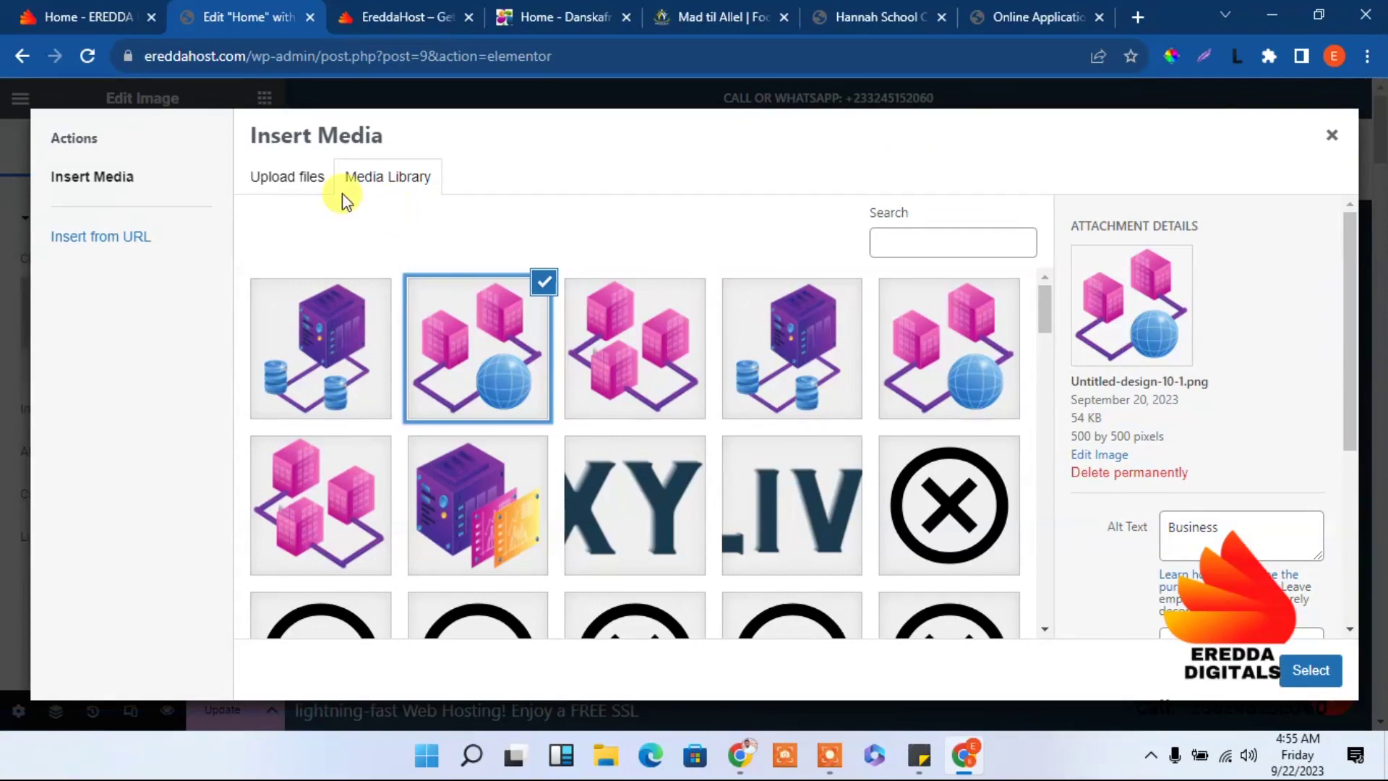
{"action": "left_click", "coordinate": [291, 180]}
{"action": "left_click", "coordinate": [735, 437]}
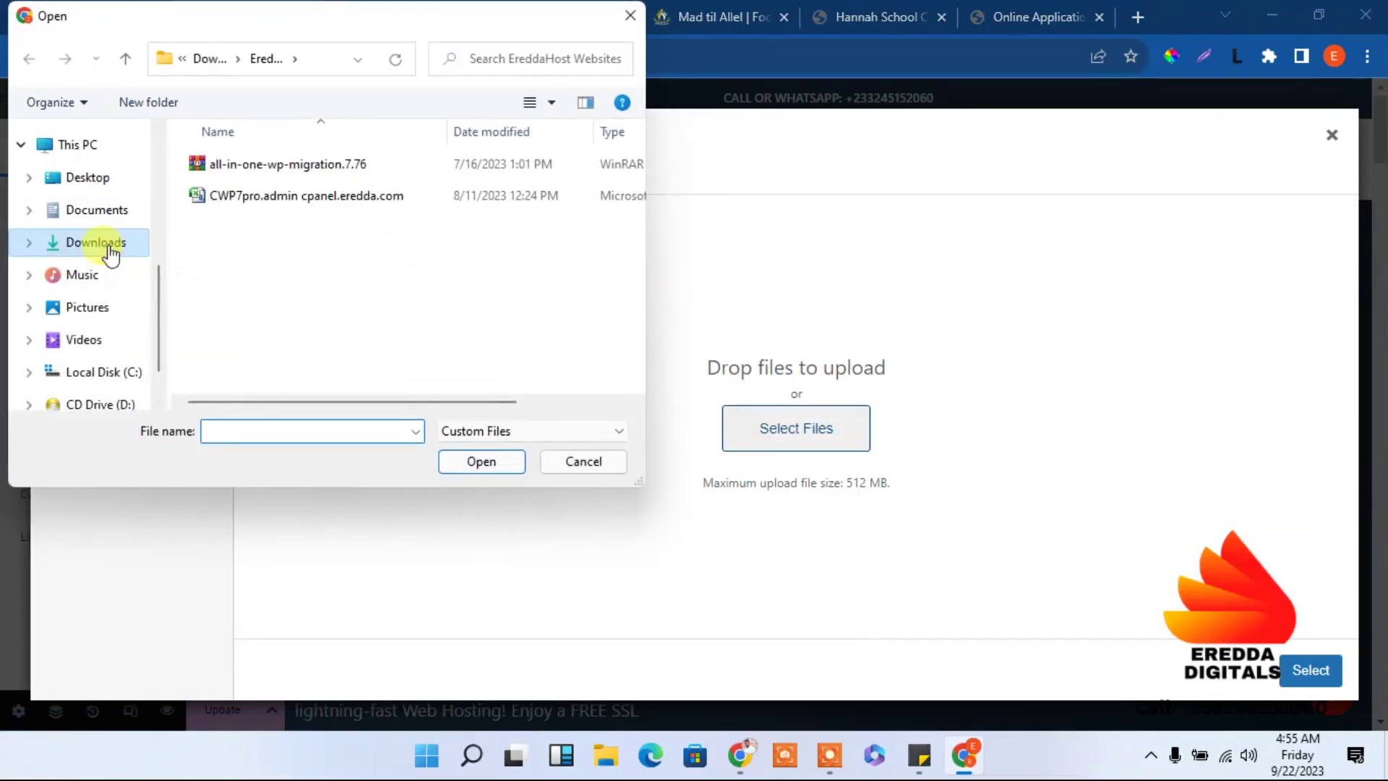
{"action": "left_click", "coordinate": [103, 252]}
{"action": "scroll", "coordinate": [260, 232], "scroll_direction": "down", "scroll_amount": 5}
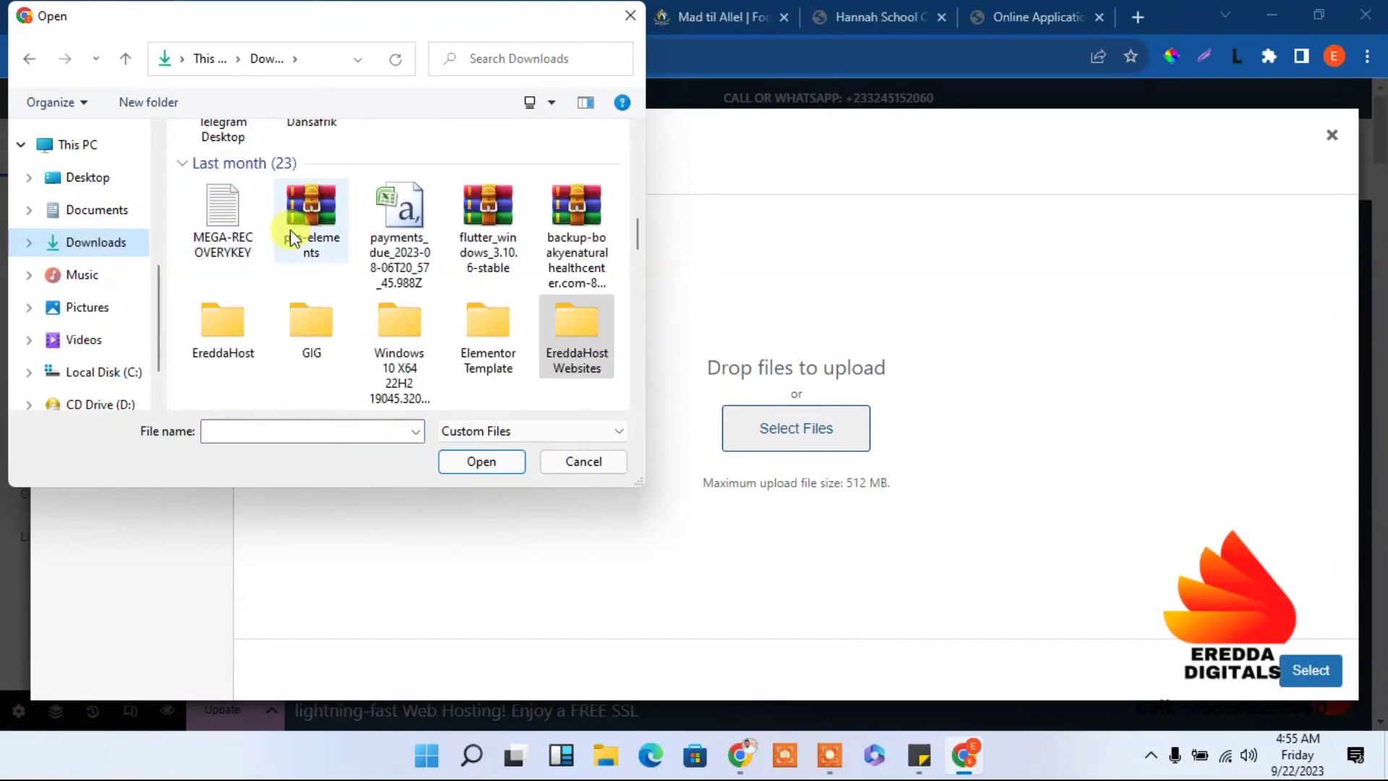
{"action": "left_click_drag", "start_coordinate": [634, 239], "coordinate": [632, 209]}
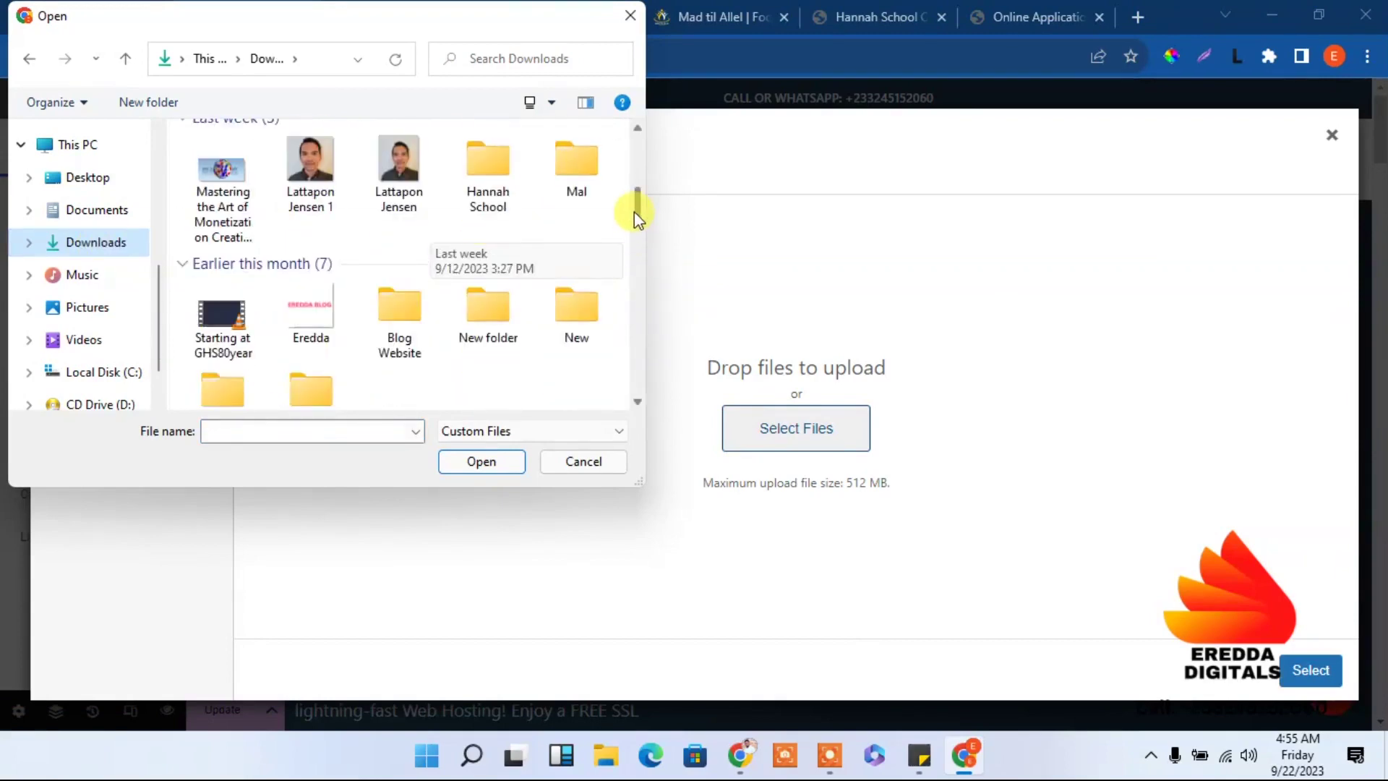
{"action": "left_click", "coordinate": [313, 204]}
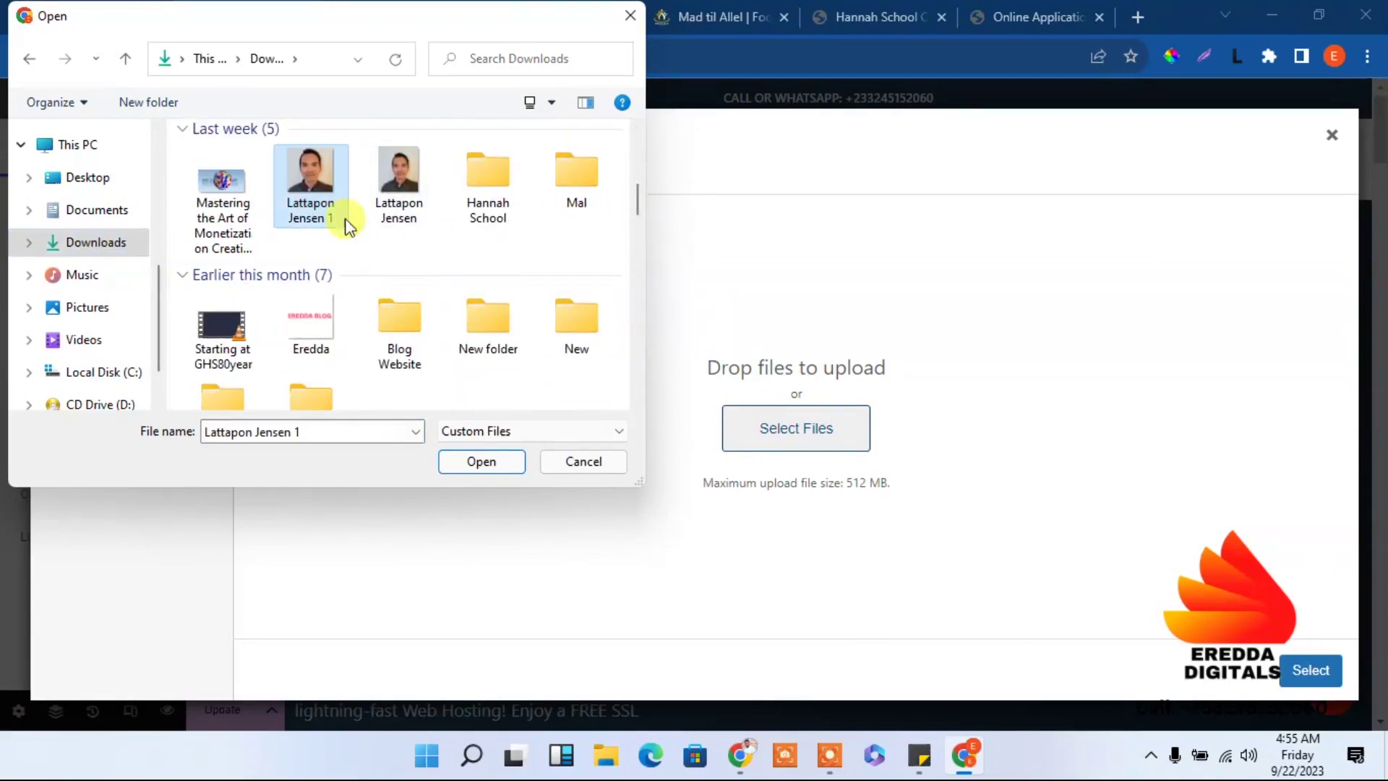
{"action": "left_click", "coordinate": [469, 458]}
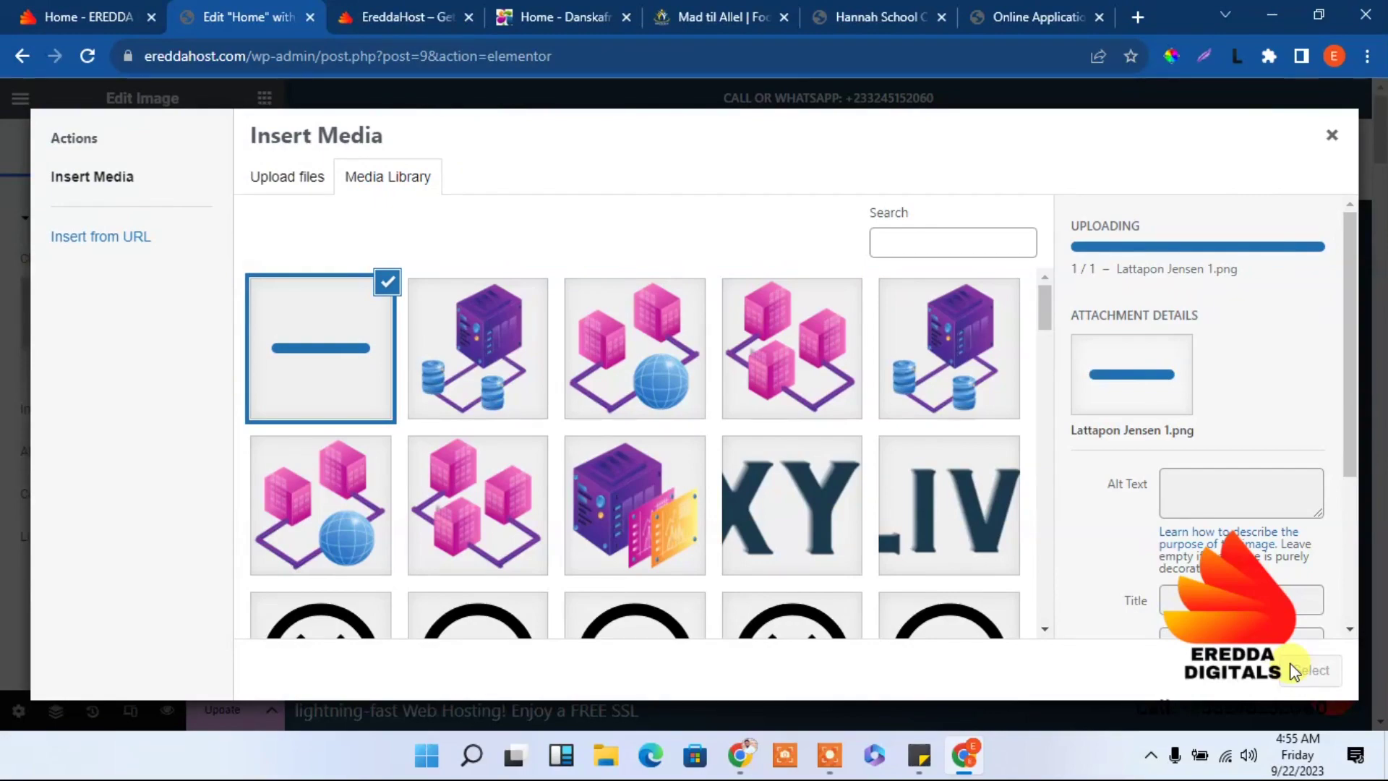
{"action": "left_click", "coordinate": [1310, 675]}
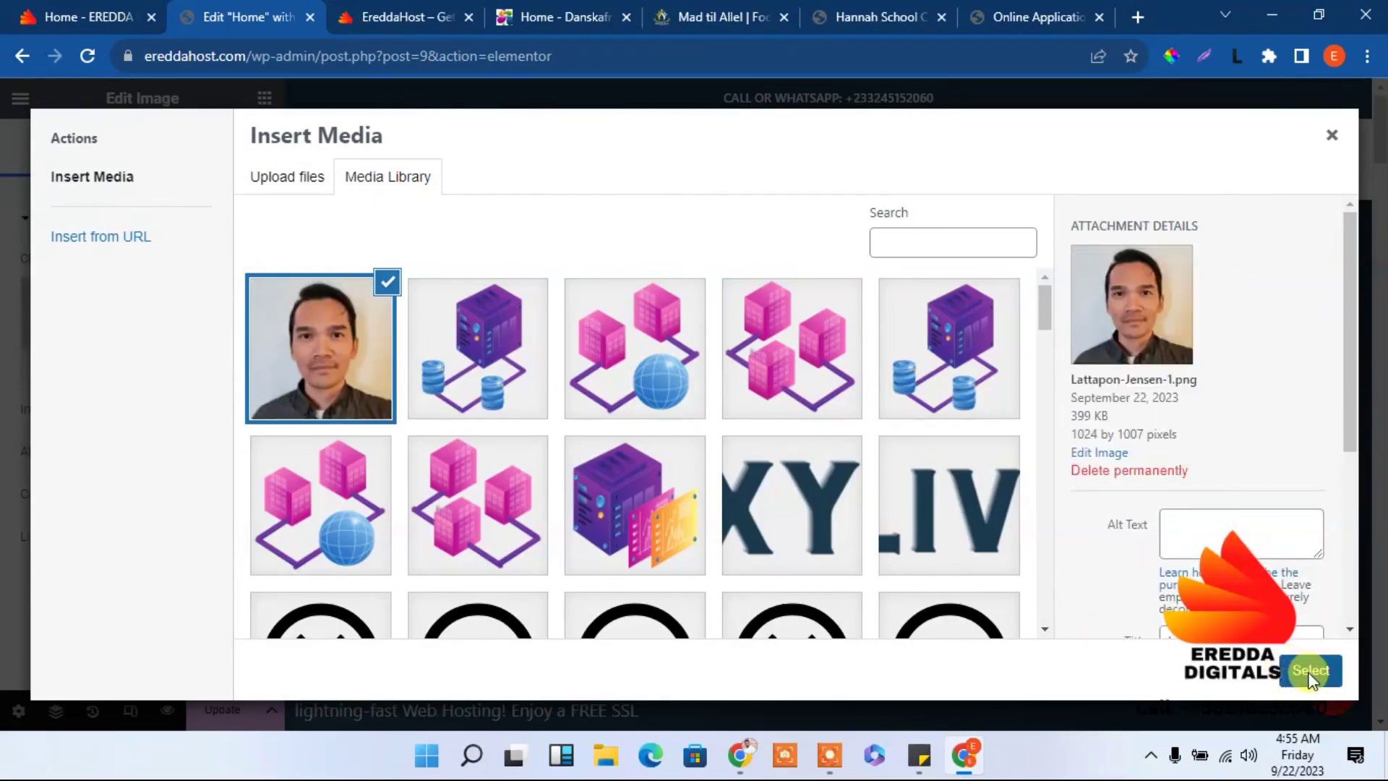
{"action": "left_click", "coordinate": [1310, 675]}
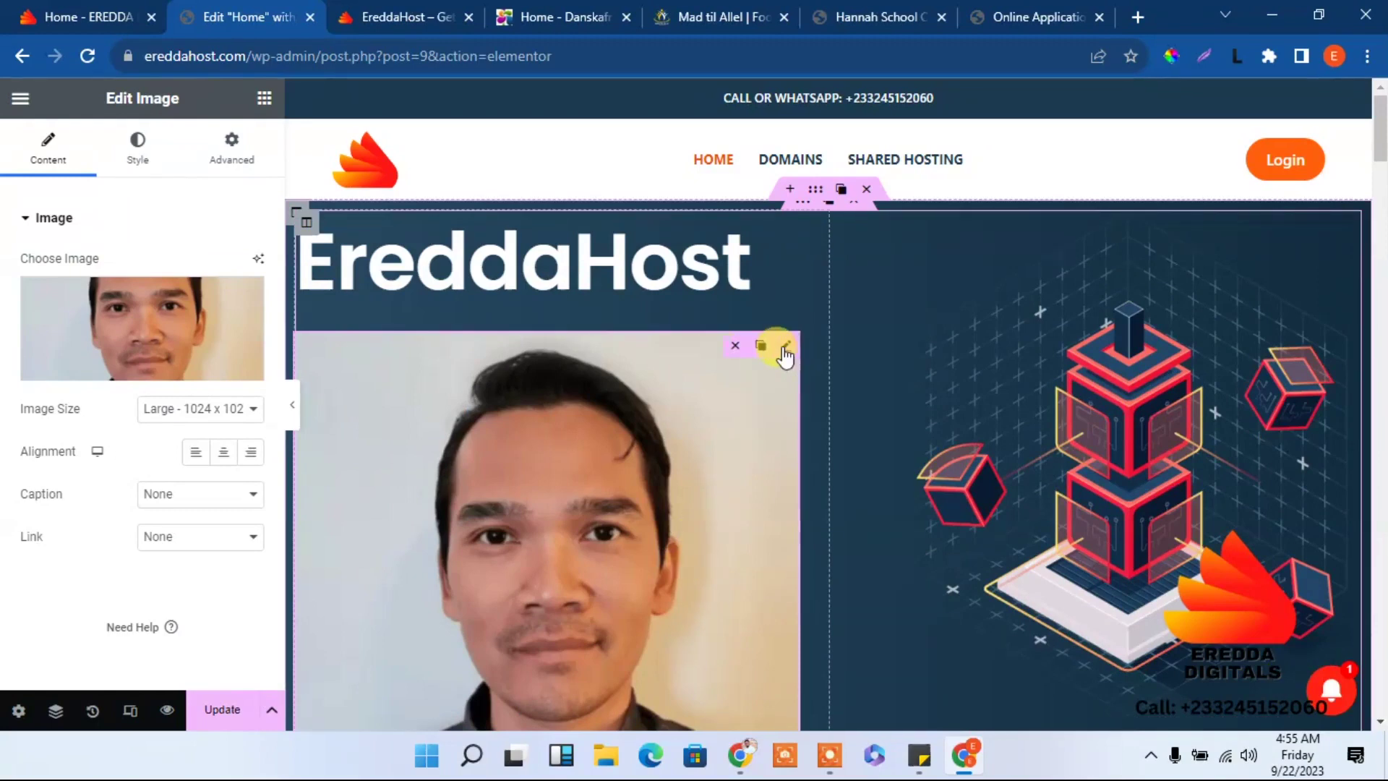
- Delete the portrait image and add a Button below the intro text labelled Readmore
{"action": "left_click", "coordinate": [736, 346]}
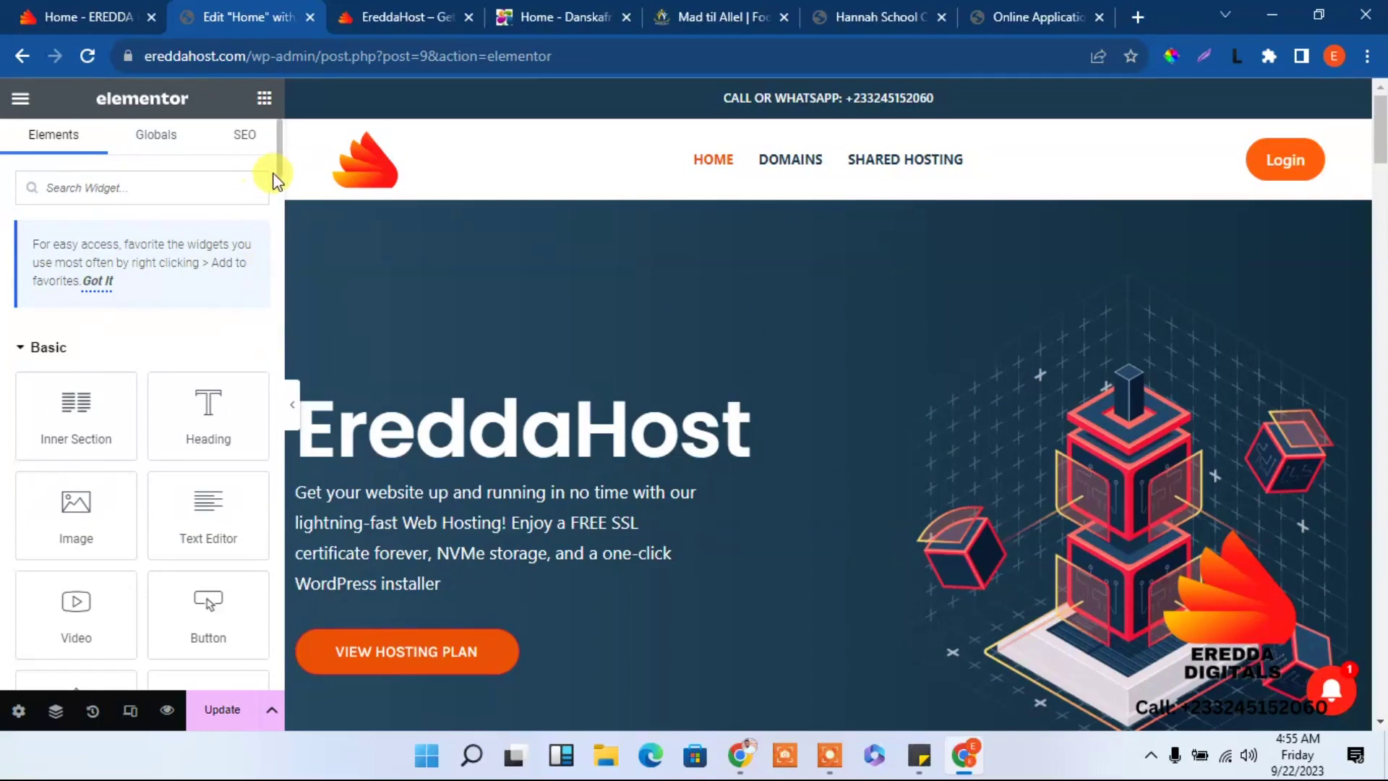
{"action": "scroll", "coordinate": [276, 168], "scroll_direction": "down", "scroll_amount": 1}
{"action": "scroll", "coordinate": [272, 185], "scroll_direction": "down", "scroll_amount": 4}
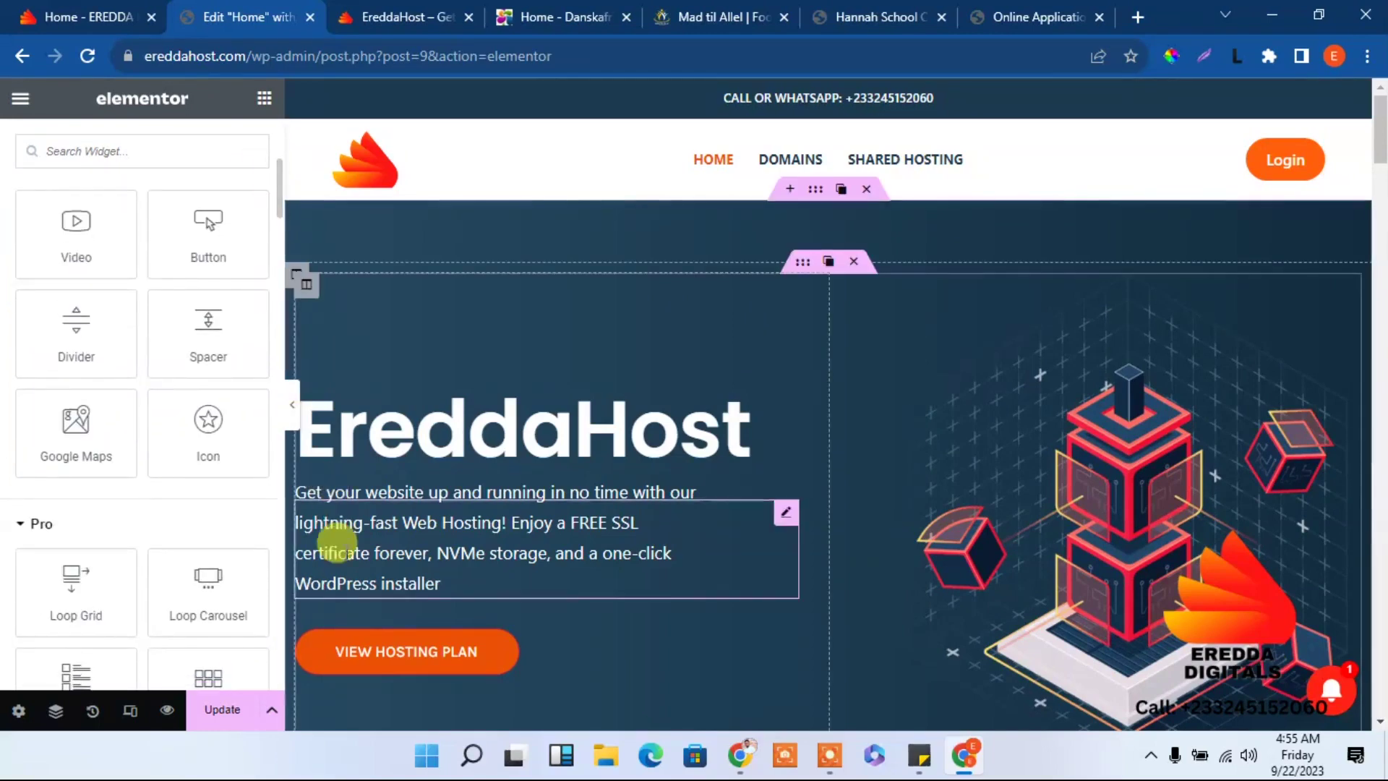
{"action": "mouse_move", "coordinate": [199, 242]}
{"action": "left_mouse_down"}
{"action": "mouse_move", "coordinate": [332, 393]}
{"action": "mouse_move", "coordinate": [406, 581]}
{"action": "left_mouse_up"}
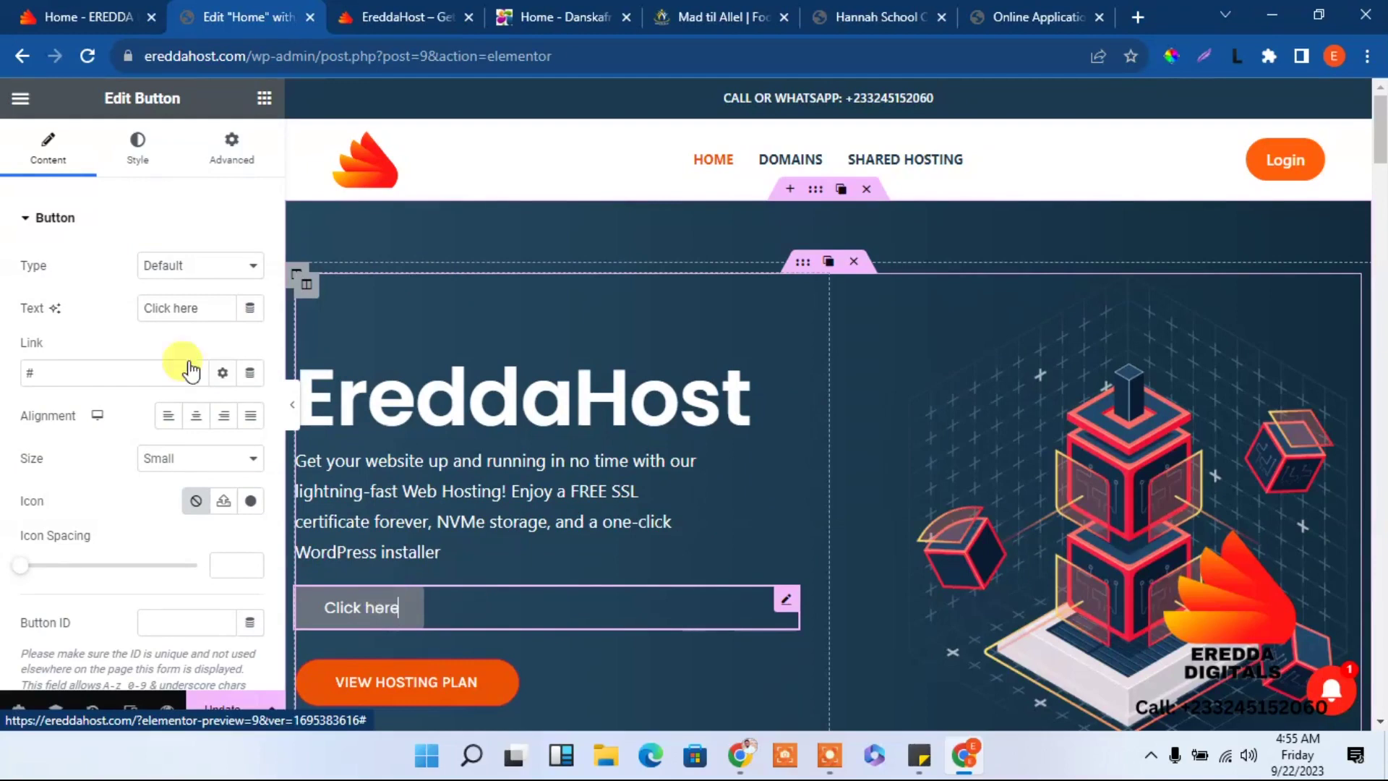
{"action": "left_click_drag", "start_coordinate": [198, 308], "coordinate": [100, 311]}
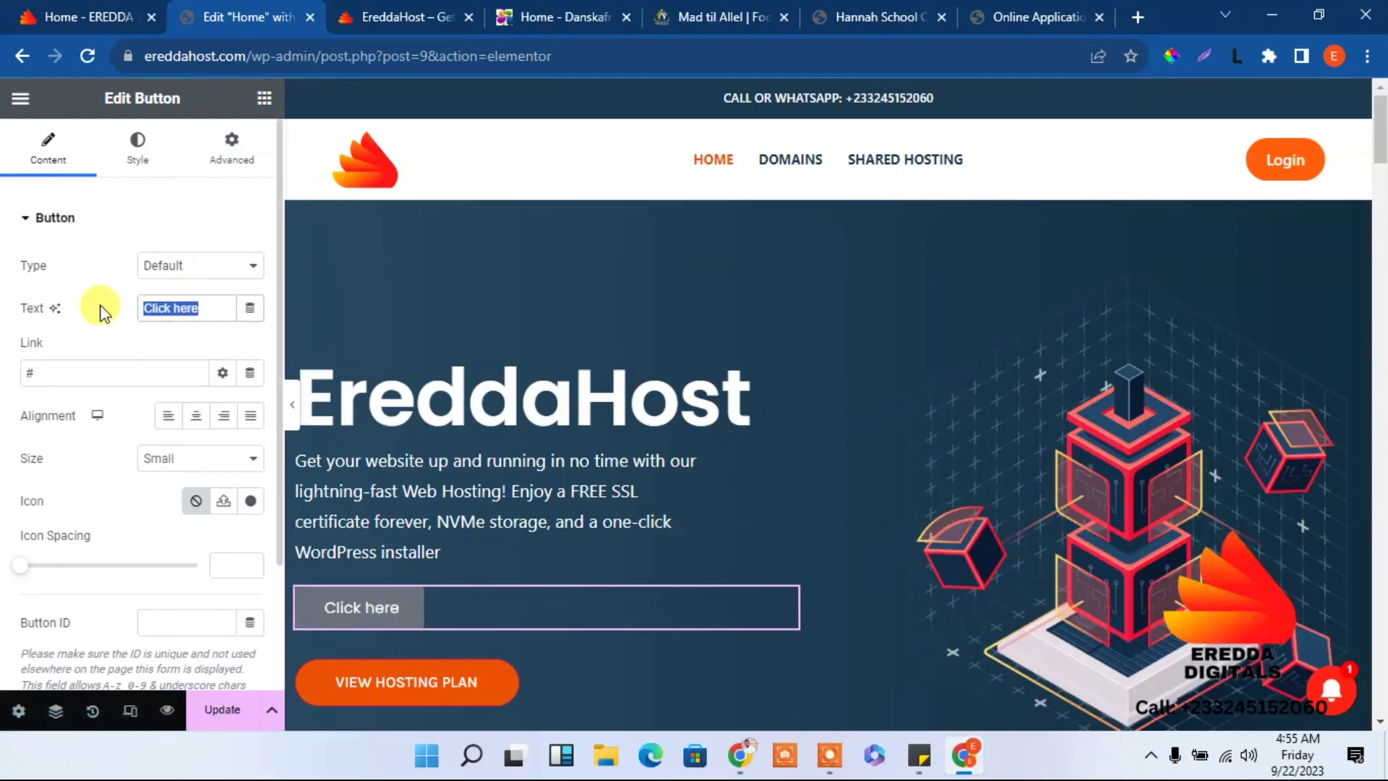
{"action": "type", "text": "R"}
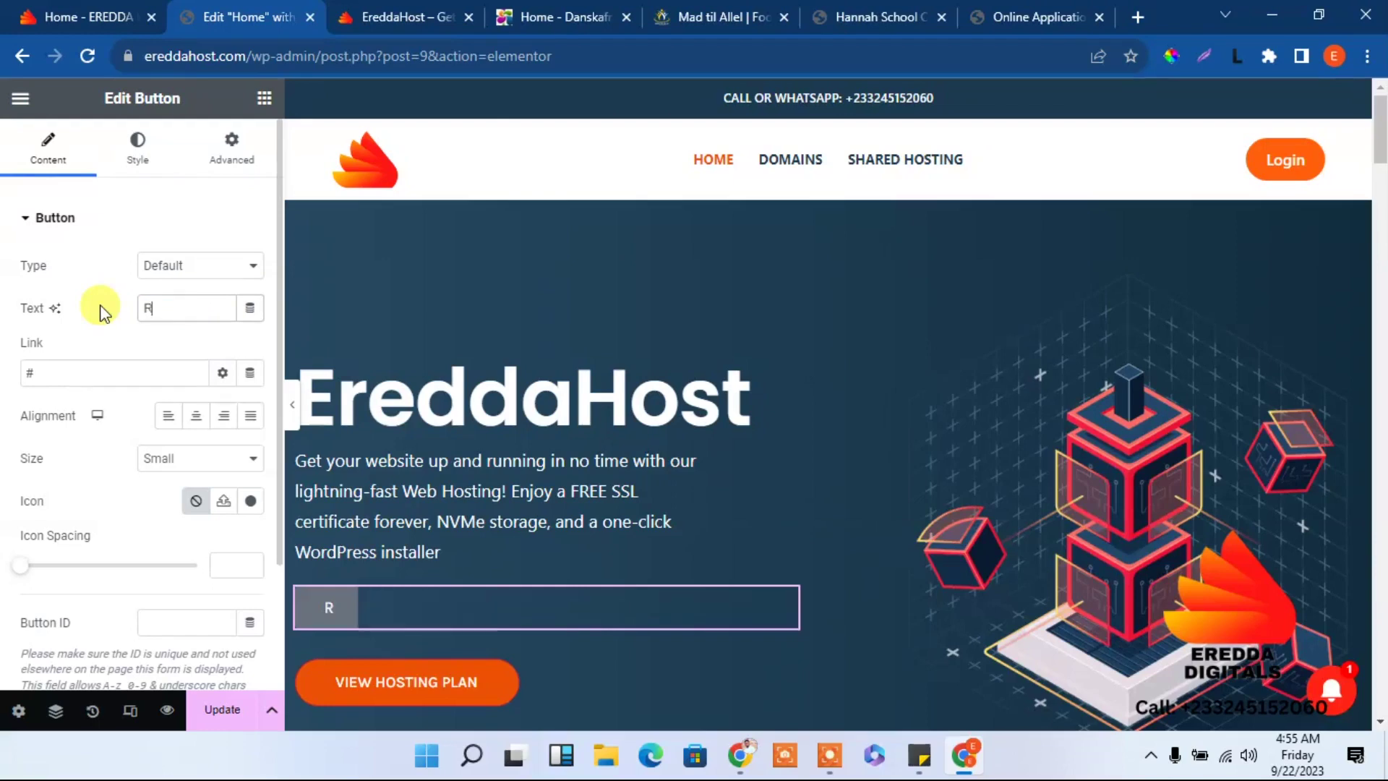
{"action": "type", "text": "ead"}
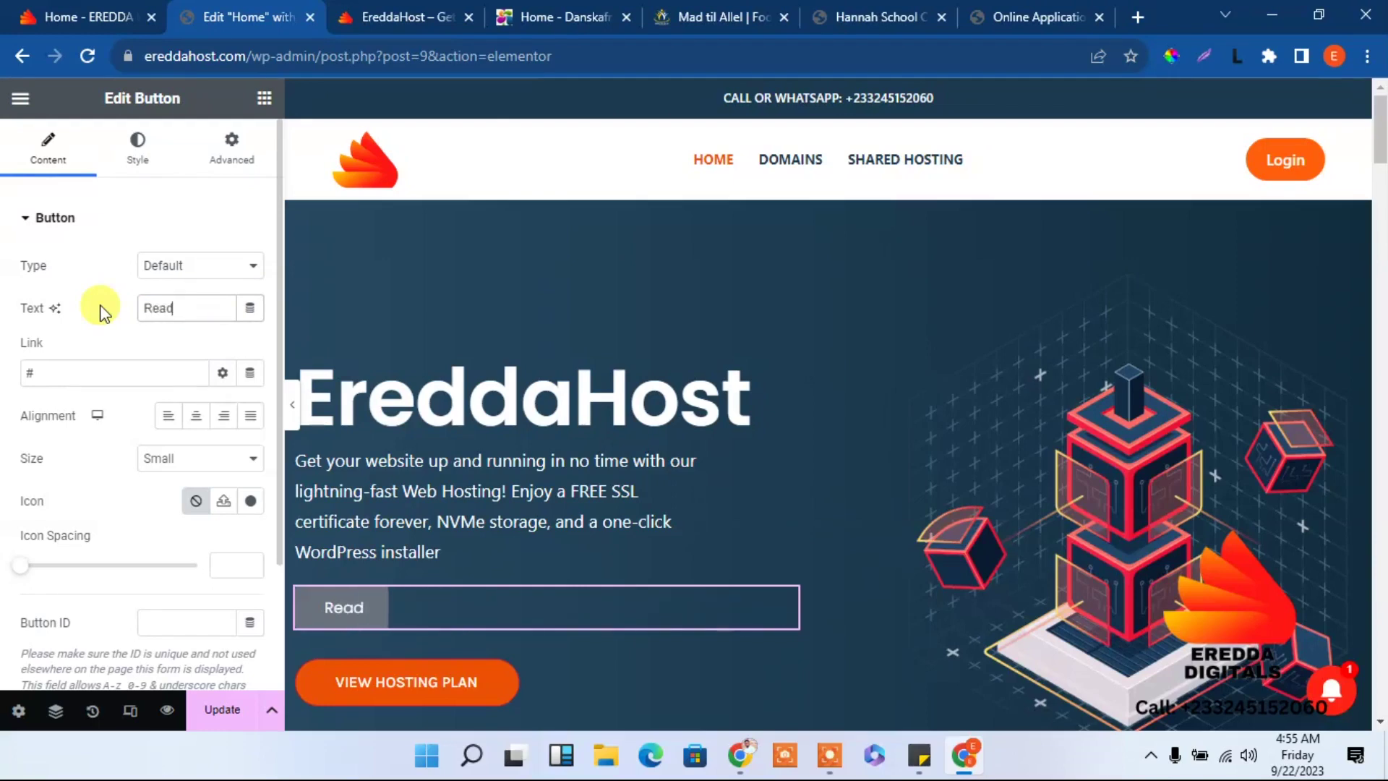
{"action": "type", "text": "more"}
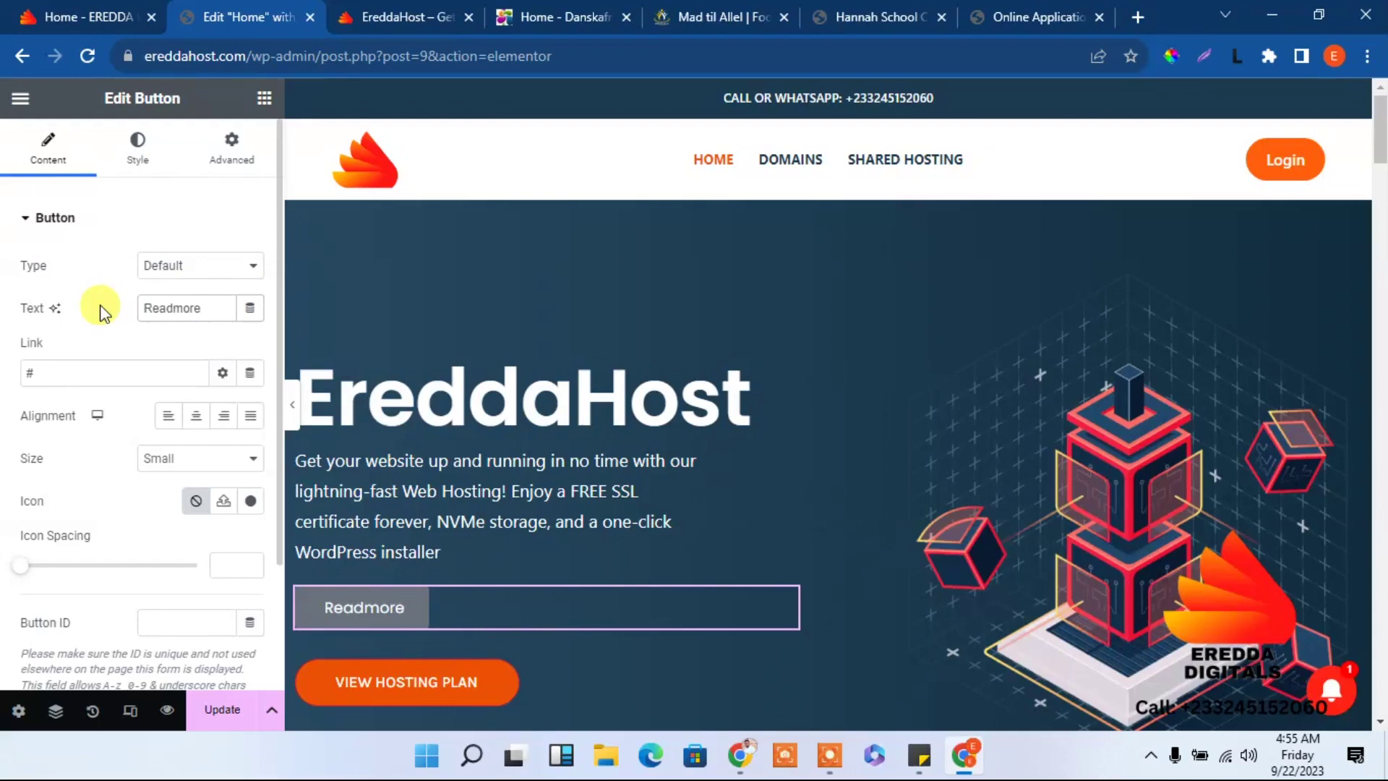
- Give the button the orange global background colour in Style
{"action": "left_click", "coordinate": [127, 171]}
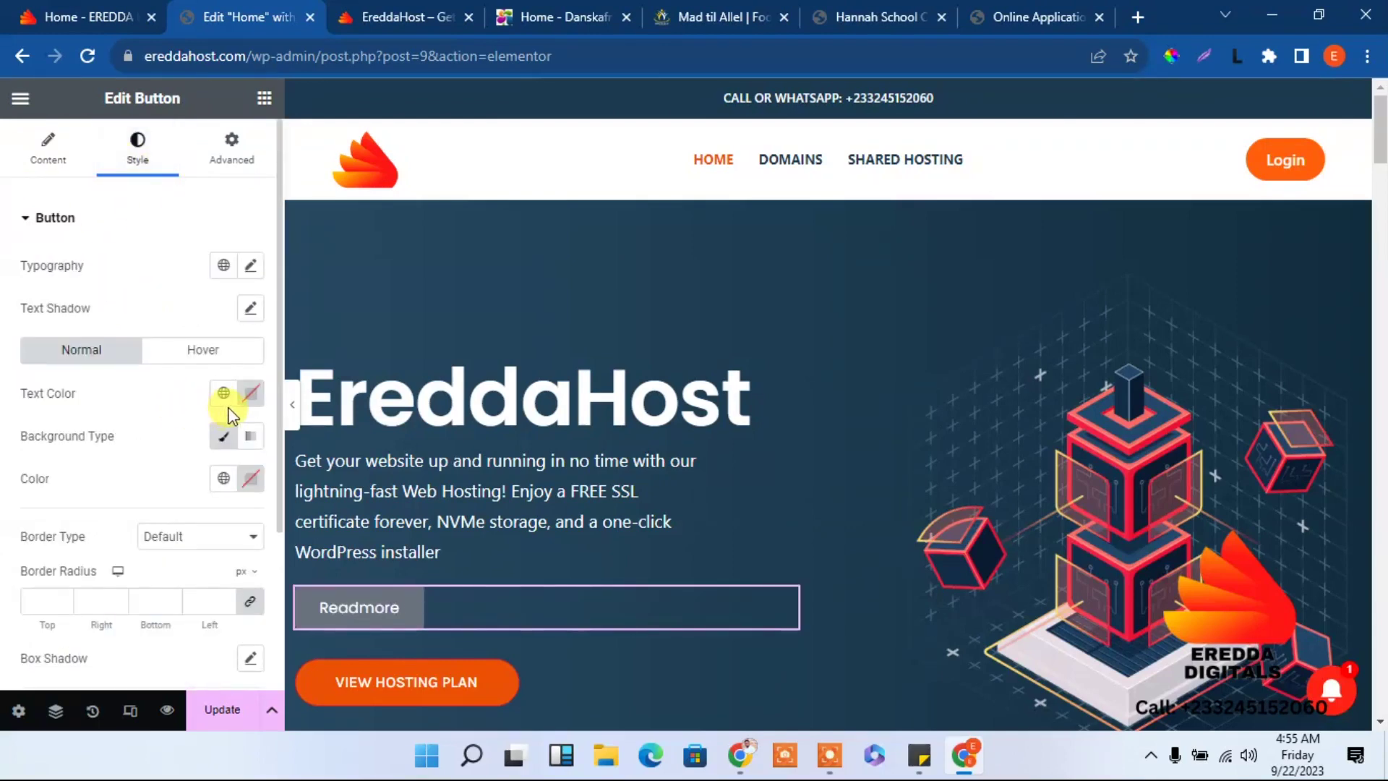
{"action": "left_click", "coordinate": [224, 478]}
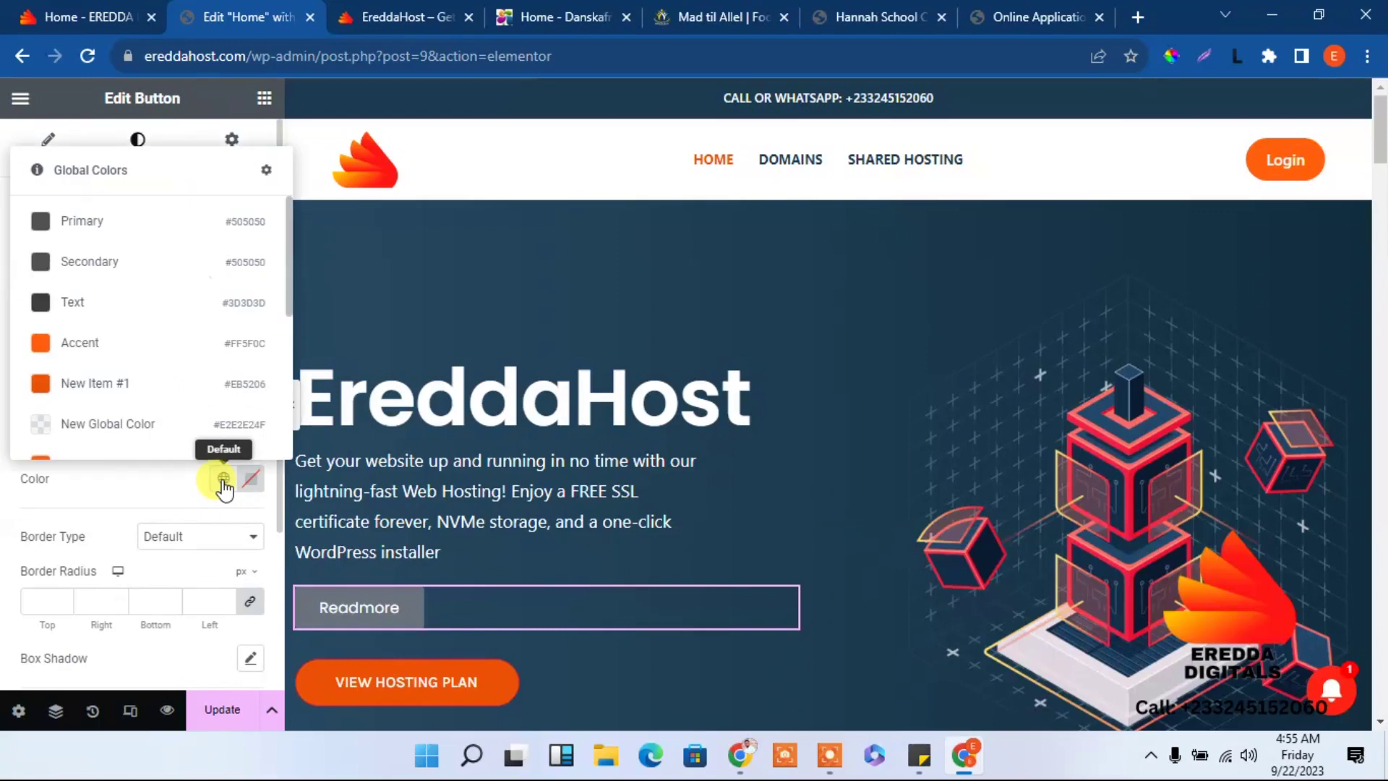
{"action": "left_click", "coordinate": [141, 393]}
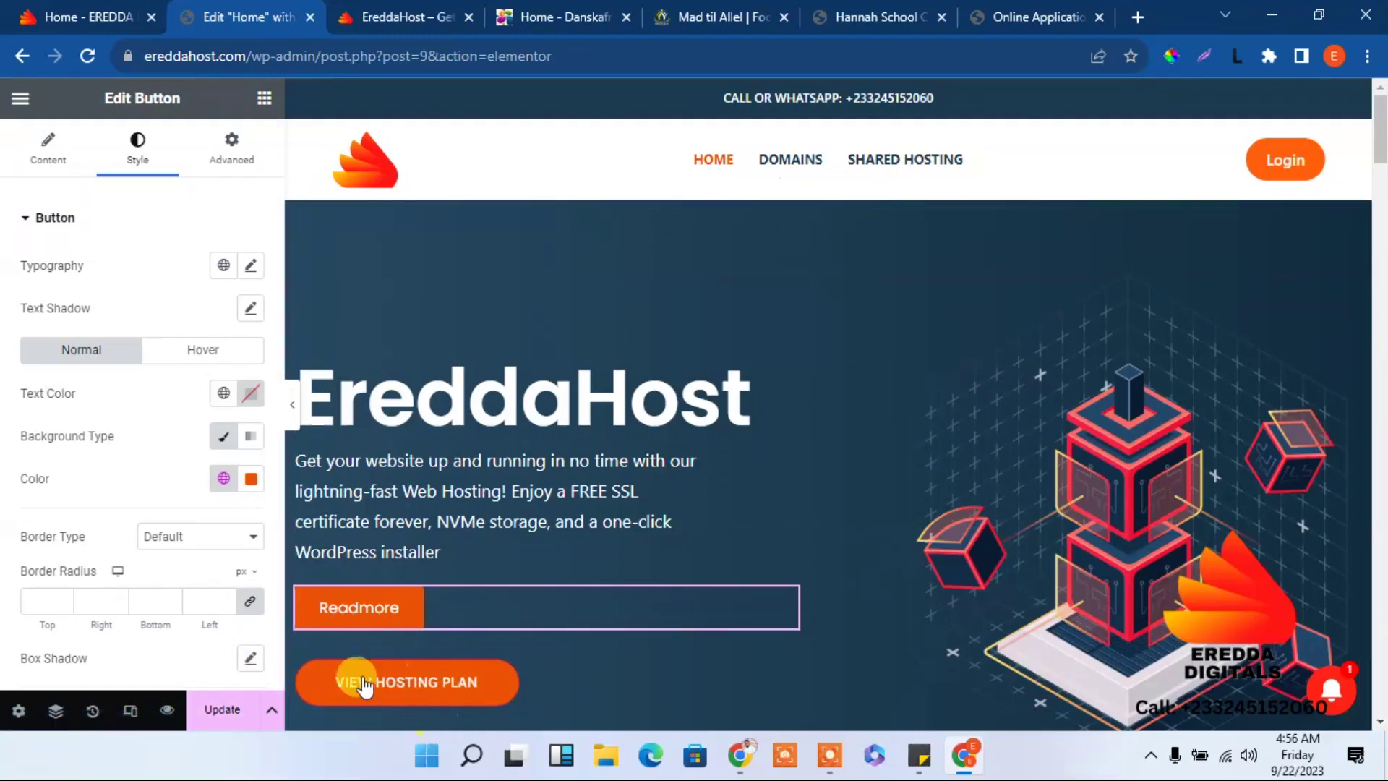
{"action": "mouse_move", "coordinate": [46, 602]}
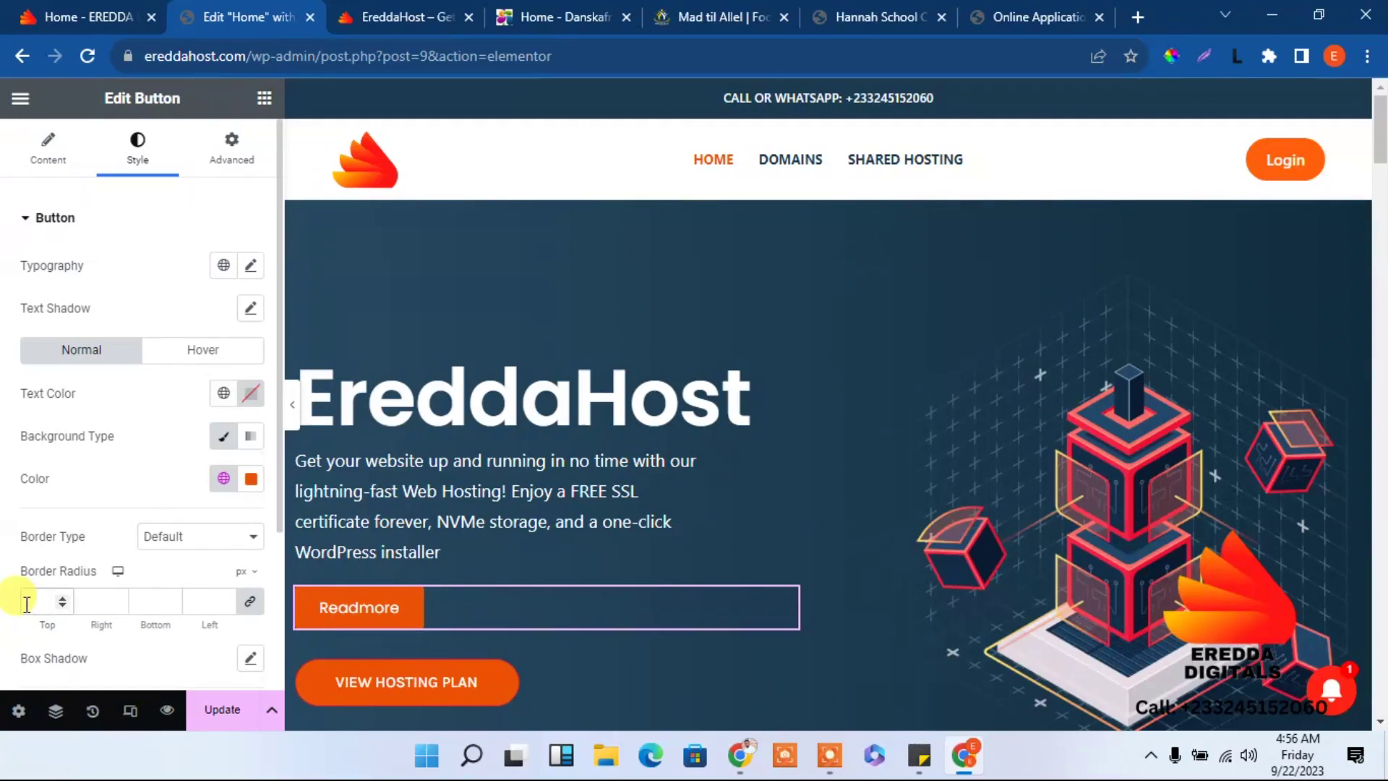
{"action": "type", "text": "50"}
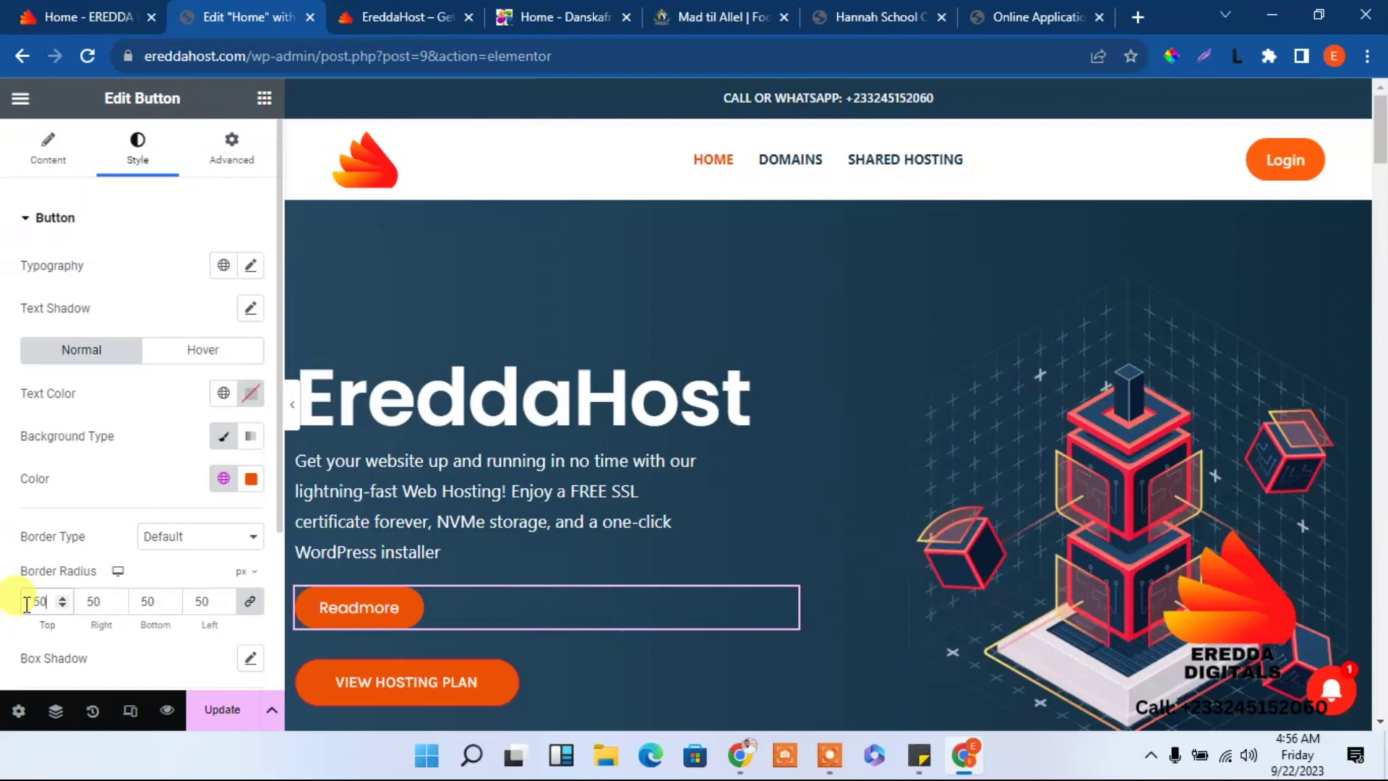
{"action": "mouse_move", "coordinate": [781, 605]}
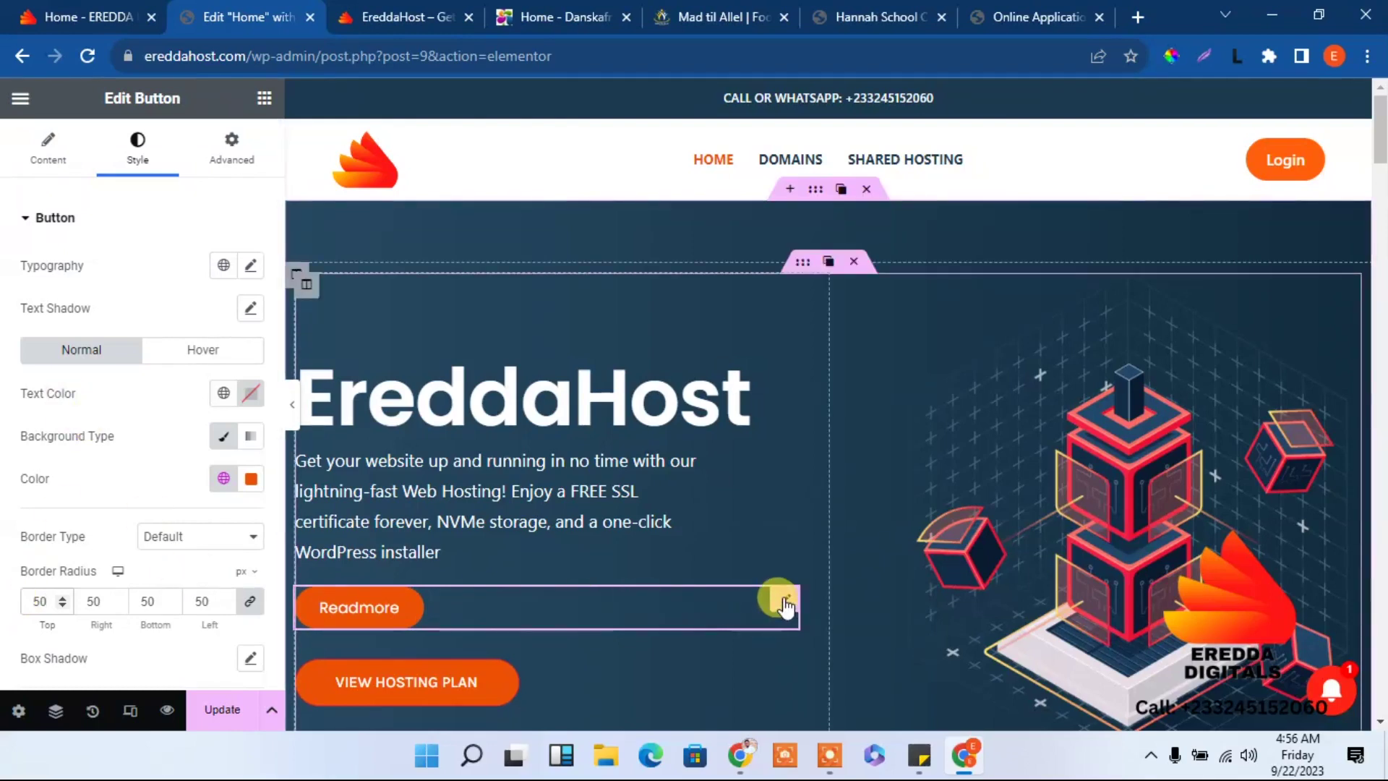
- Delete the Readmore button and set the EreddaHost heading's Typography size from 78 to 100 px
{"action": "left_click", "coordinate": [732, 601]}
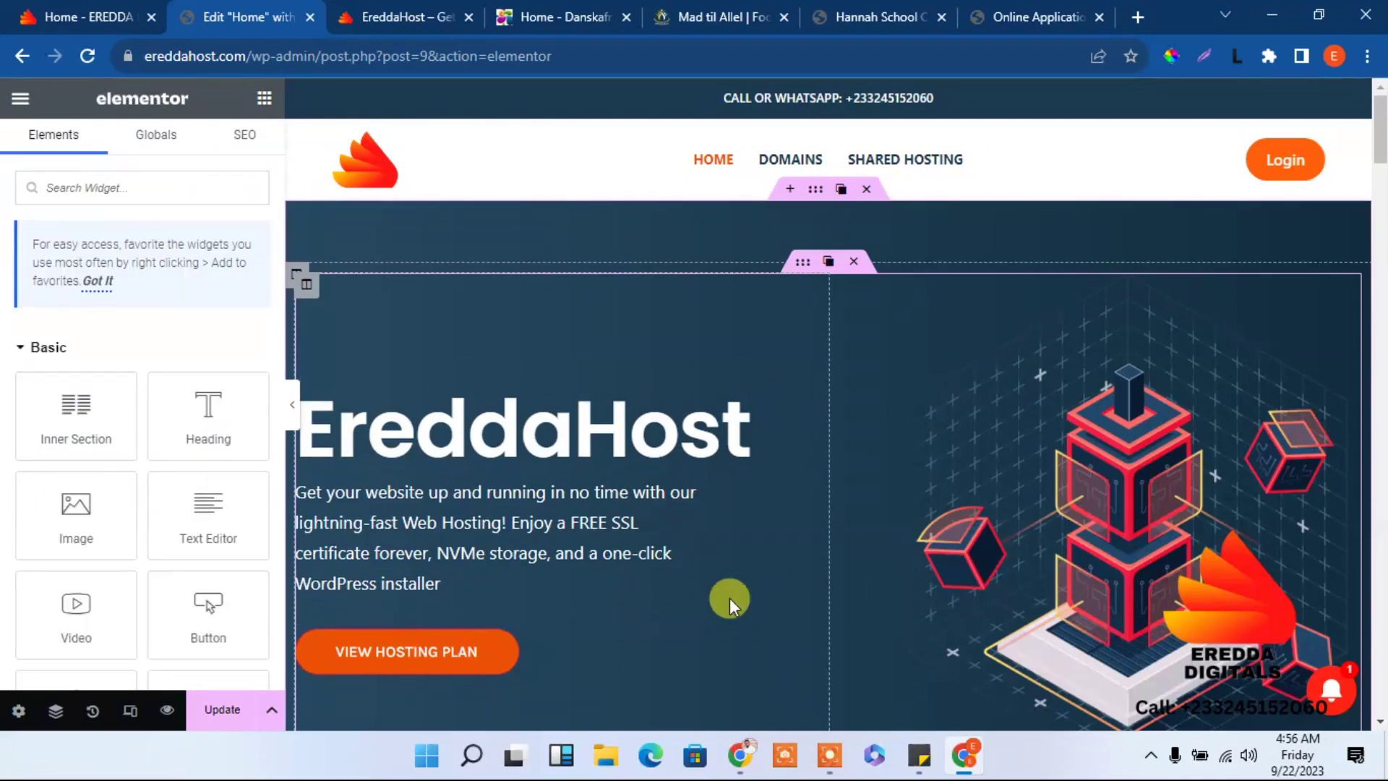
{"action": "left_click", "coordinate": [551, 422]}
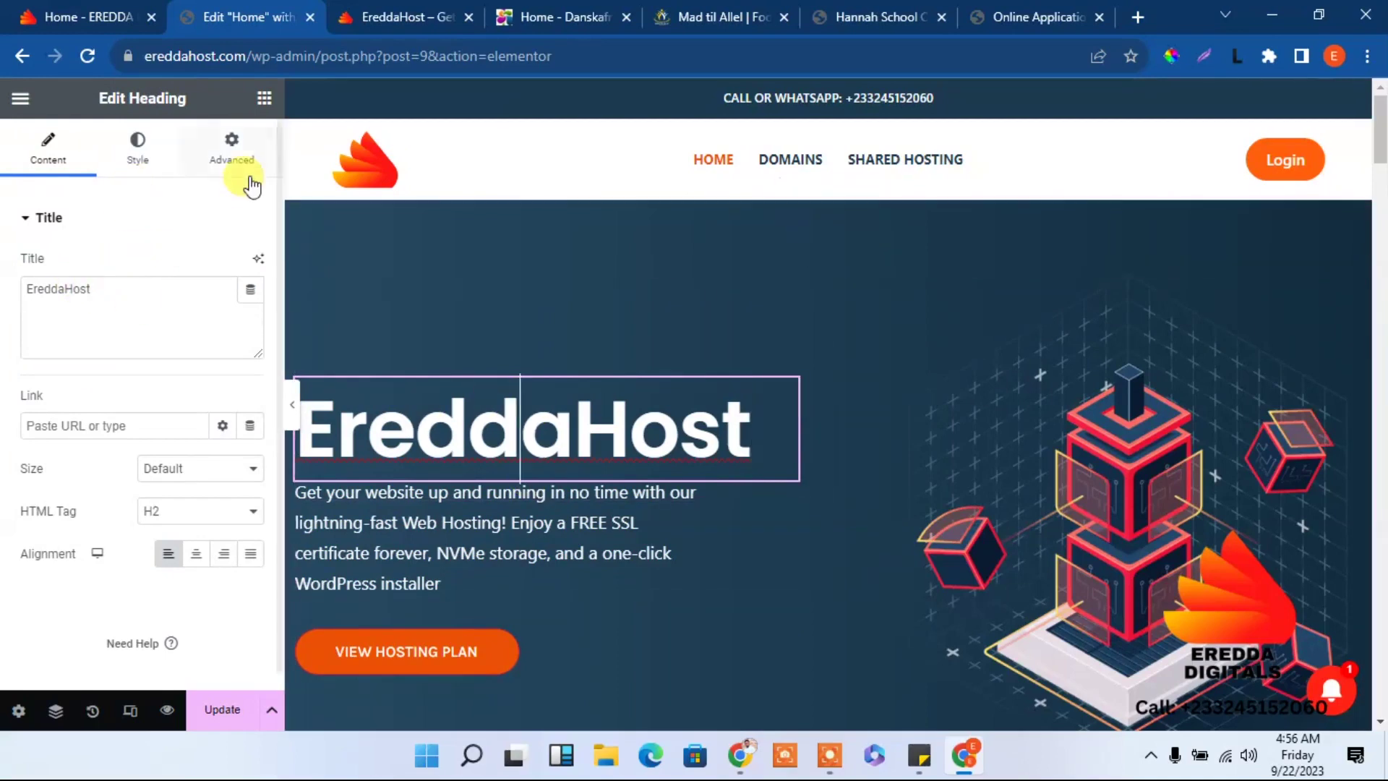
{"action": "left_click", "coordinate": [139, 152]}
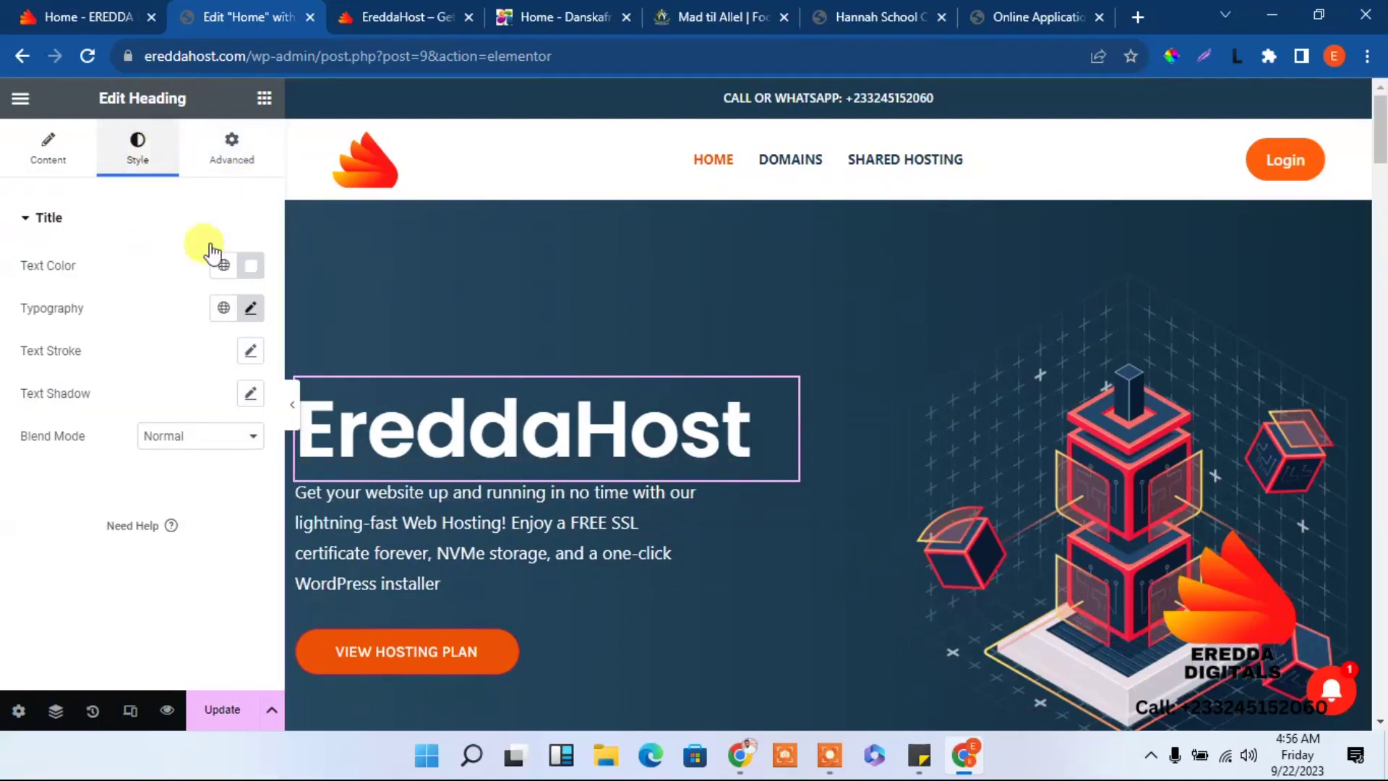
{"action": "left_click", "coordinate": [251, 308]}
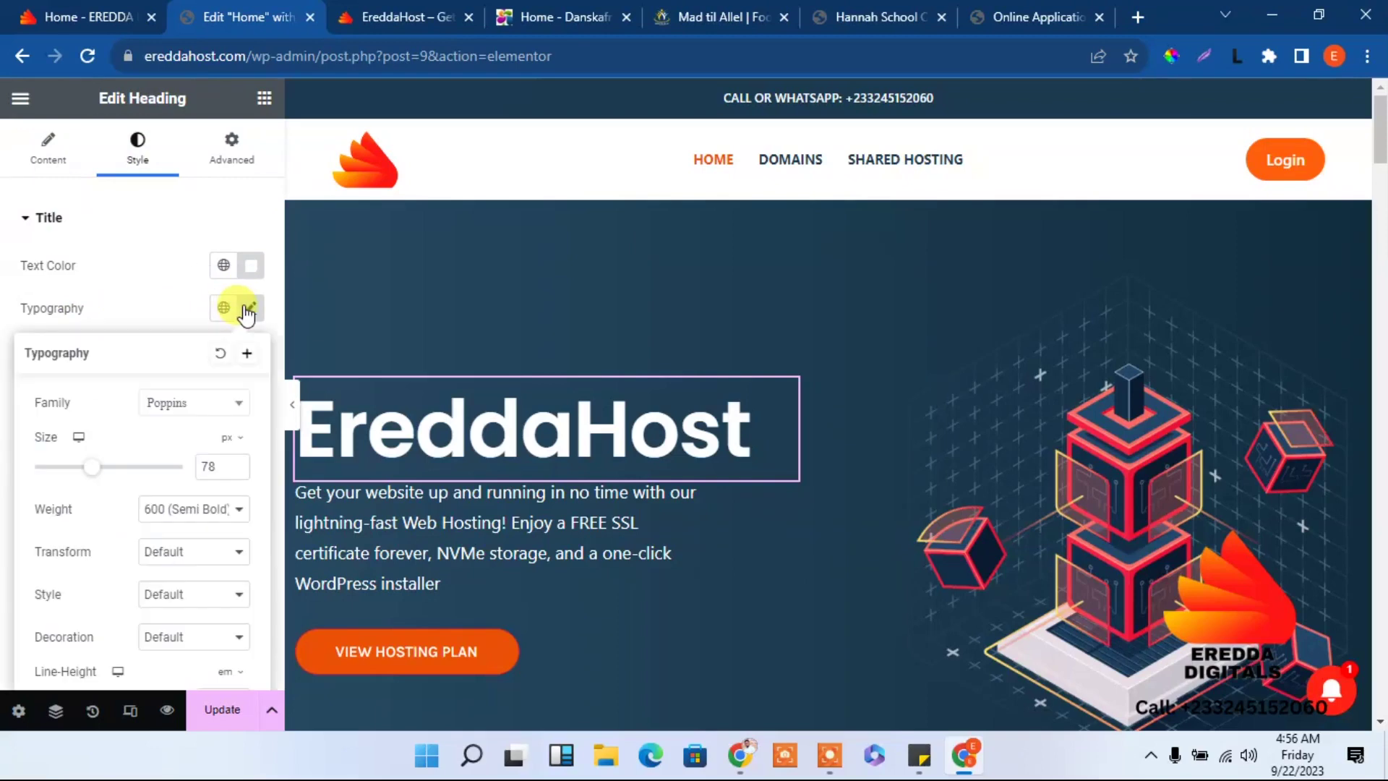
{"action": "left_click_drag", "start_coordinate": [219, 467], "coordinate": [184, 466]}
{"action": "type", "text": "100"}
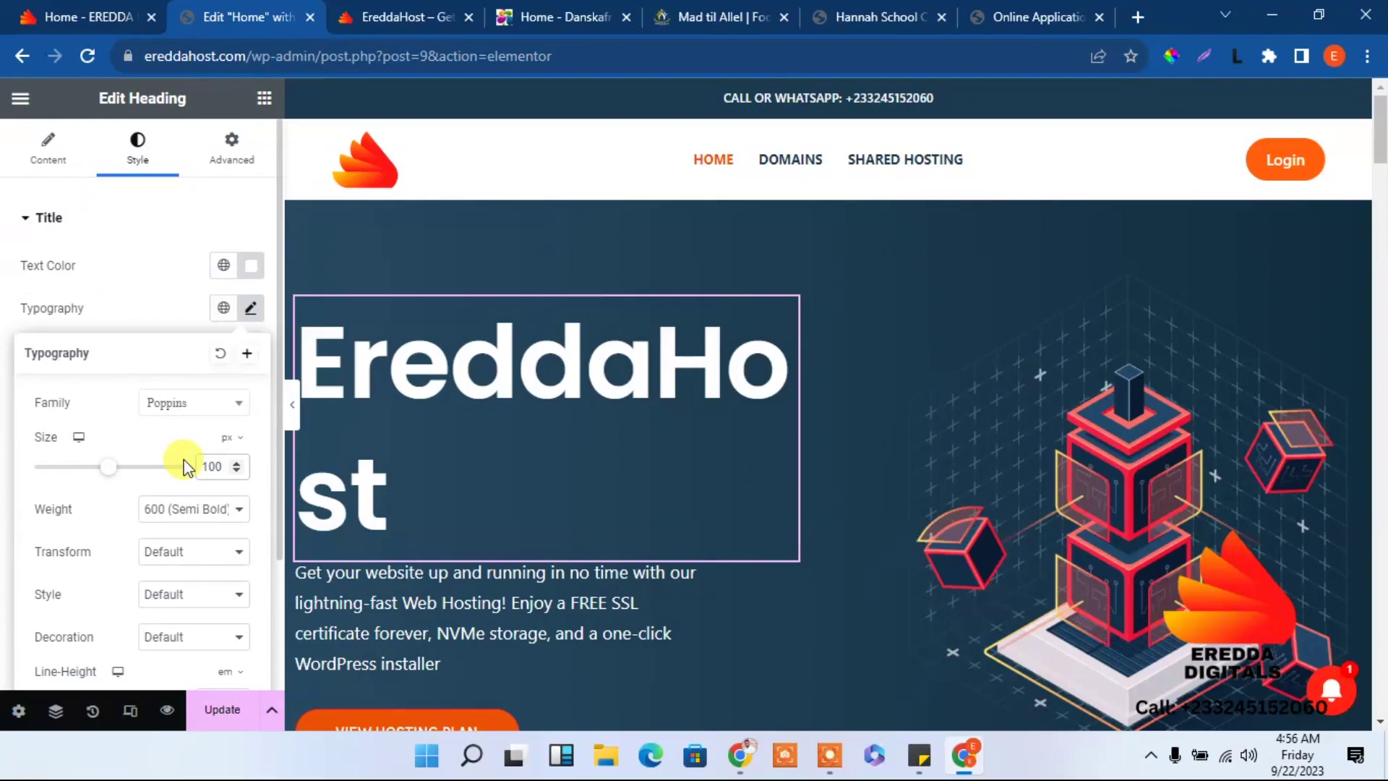
- Select the hosting illustration image and scroll its settings panel
{"action": "left_click", "coordinate": [1075, 520]}
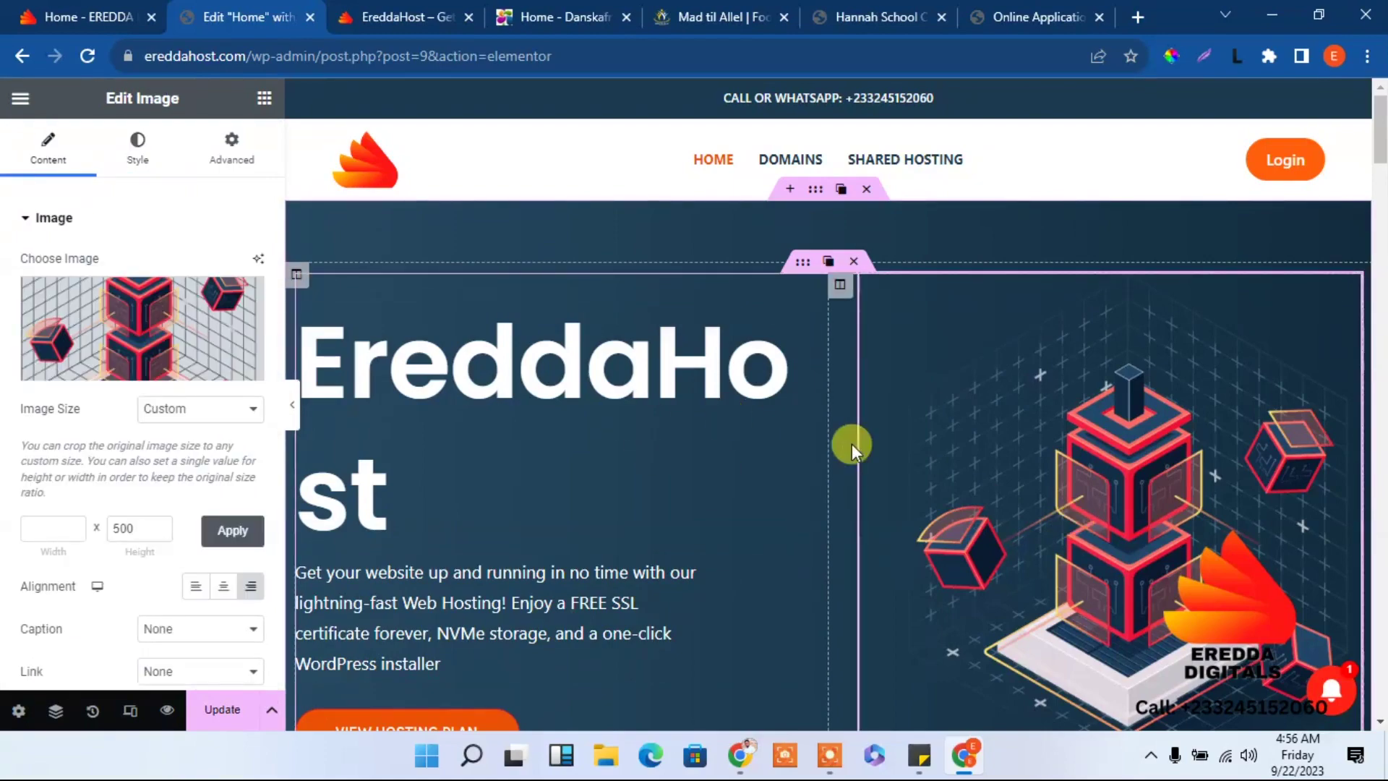
{"action": "mouse_move", "coordinate": [1379, 139]}
{"action": "left_mouse_down"}
{"action": "mouse_move", "coordinate": [1378, 223]}
{"action": "mouse_move", "coordinate": [1381, 206]}
{"action": "left_mouse_up"}
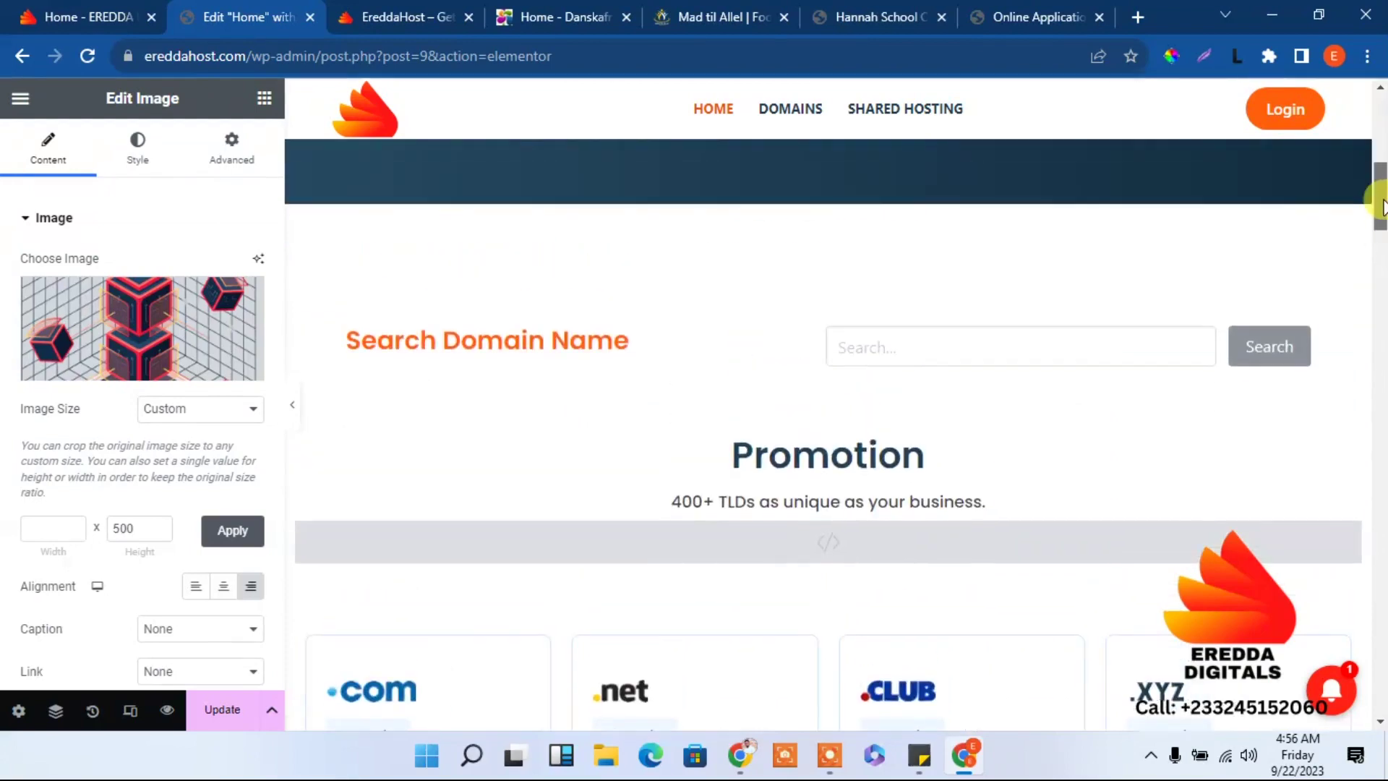
{"action": "left_click_drag", "start_coordinate": [1380, 206], "coordinate": [1373, 63]}
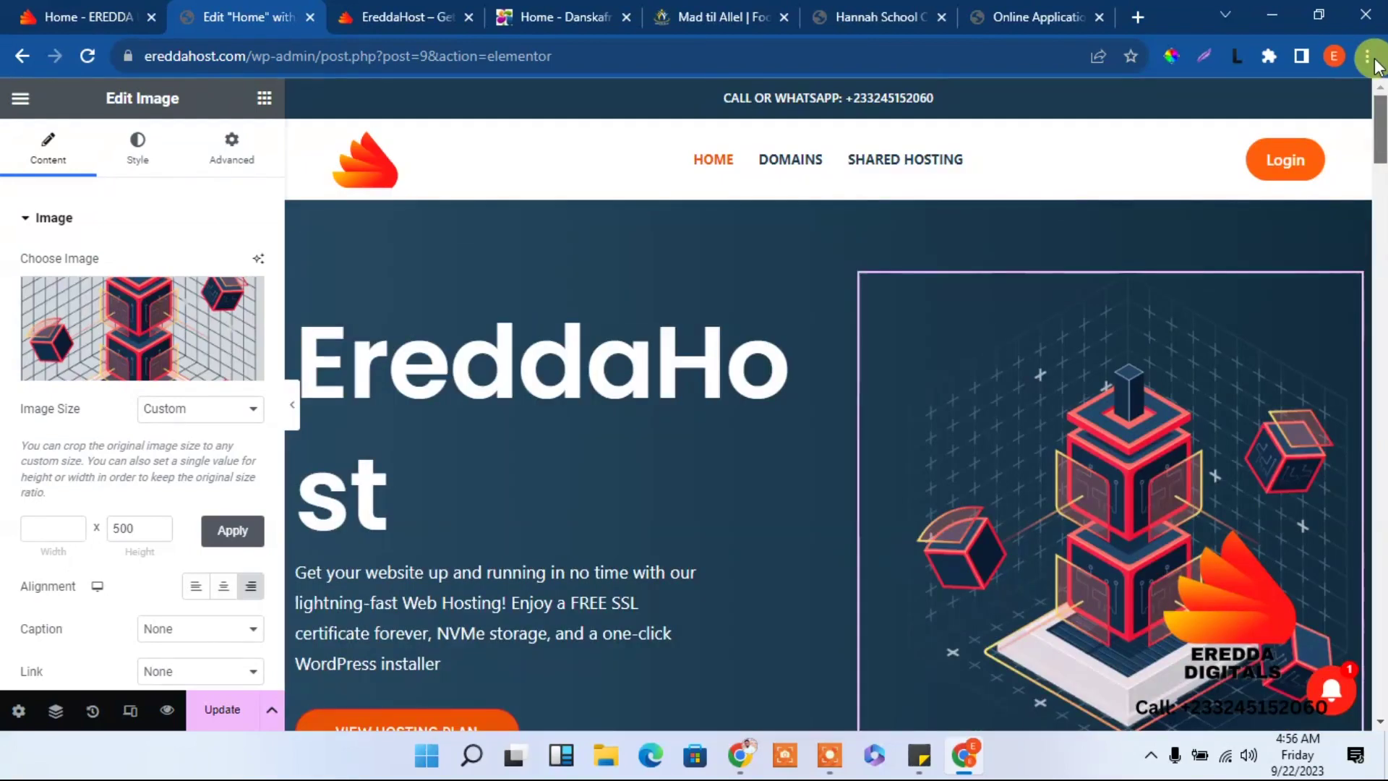